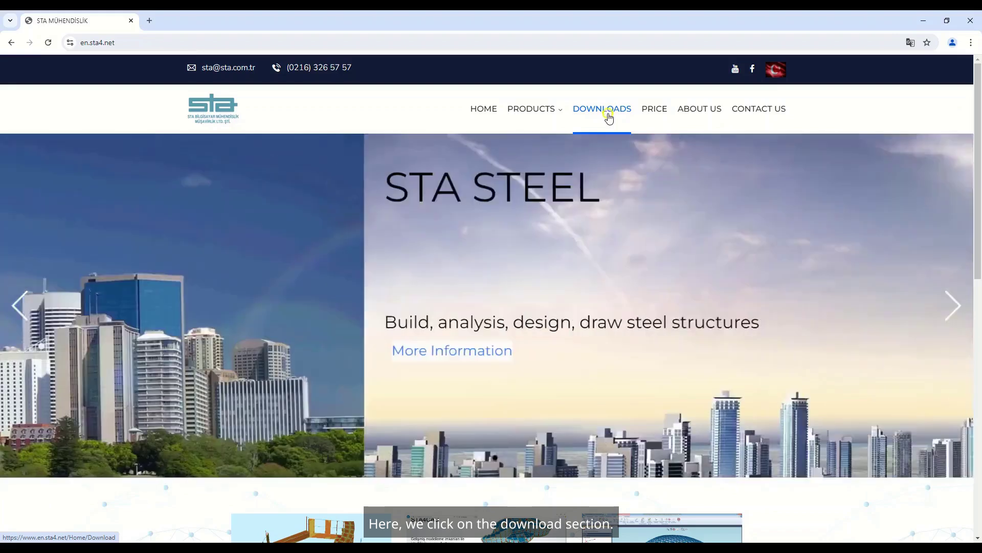
# Step: Download the STA4CAD V14 setup archive from the site's downloads page
pyautogui.click(608, 116)
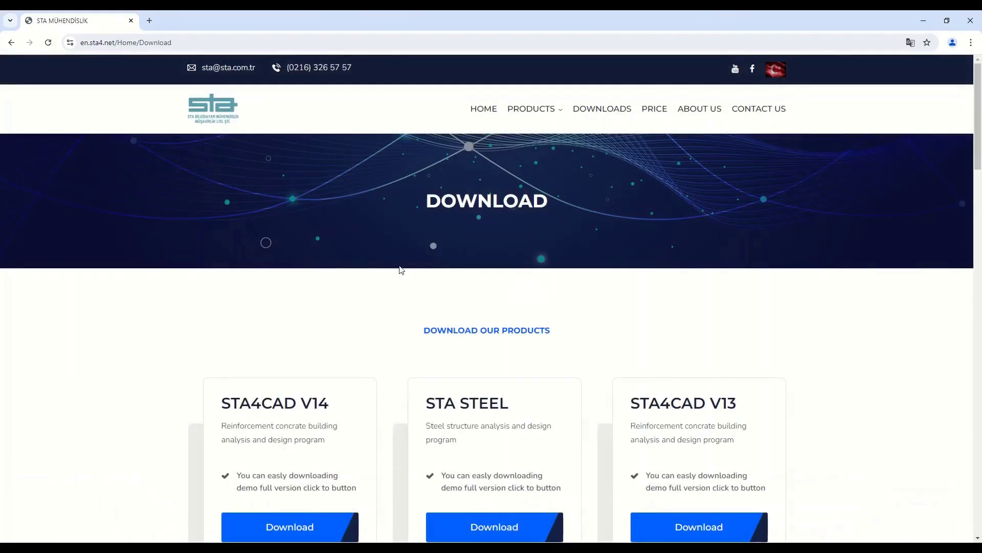
pyautogui.scroll(-1, 379, 314)
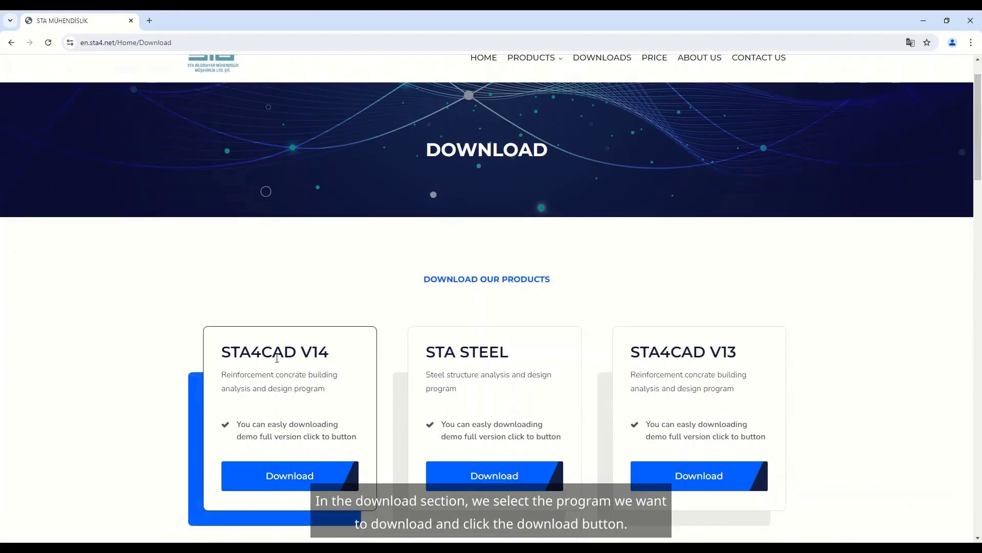
pyautogui.click(286, 488)
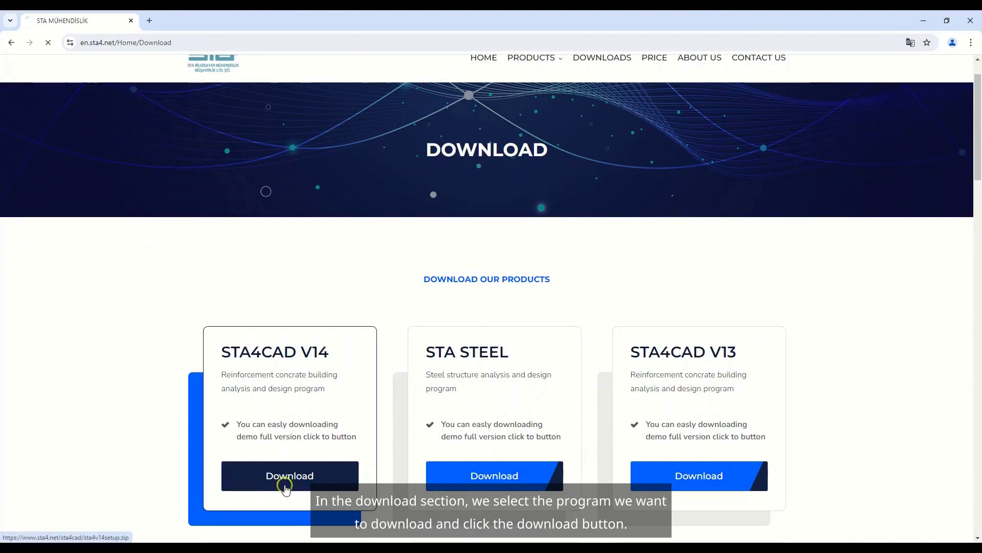
# Step: Pause and cancel the running sta4v14setup.zip download, and close the browser
pyautogui.click(932, 43)
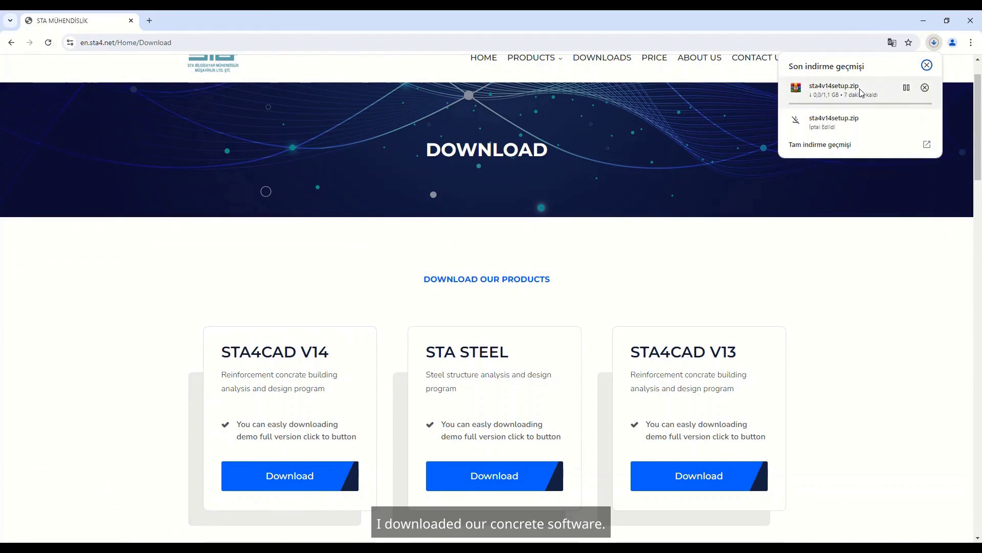
pyautogui.click(907, 88)
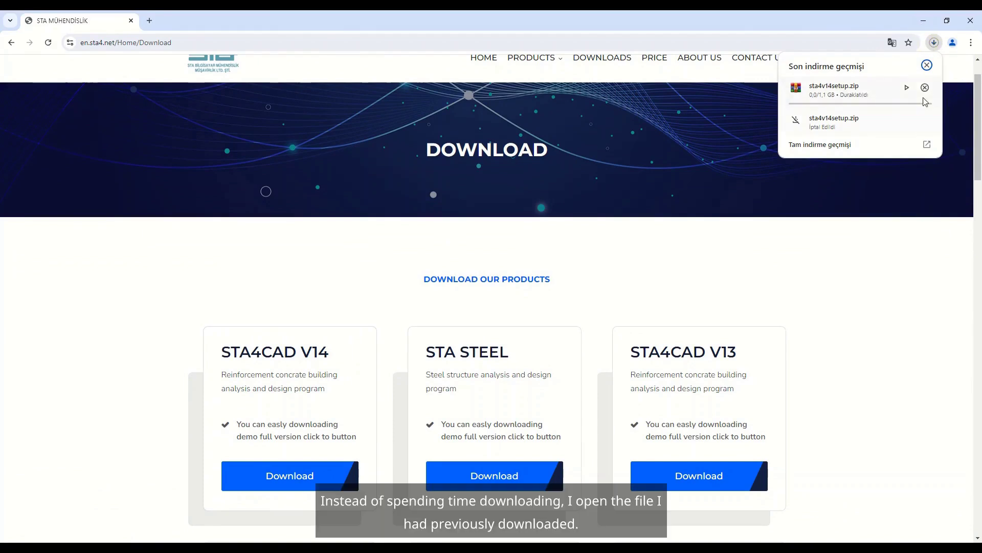
pyautogui.click(925, 88)
pyautogui.click(927, 25)
pyautogui.click(926, 22)
# Step: Extract sta4v14setup.exe from the sta4v14setup archive to the desktop and close the archive window
pyautogui.click(31, 234)
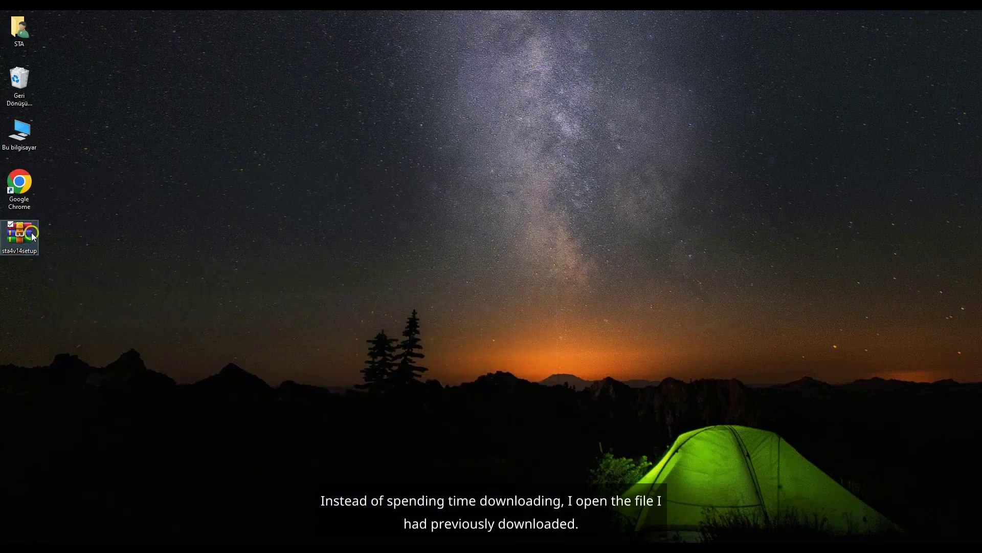
pyautogui.doubleClick(31, 234)
pyautogui.moveTo(364, 157); pyautogui.dragTo(148, 218)
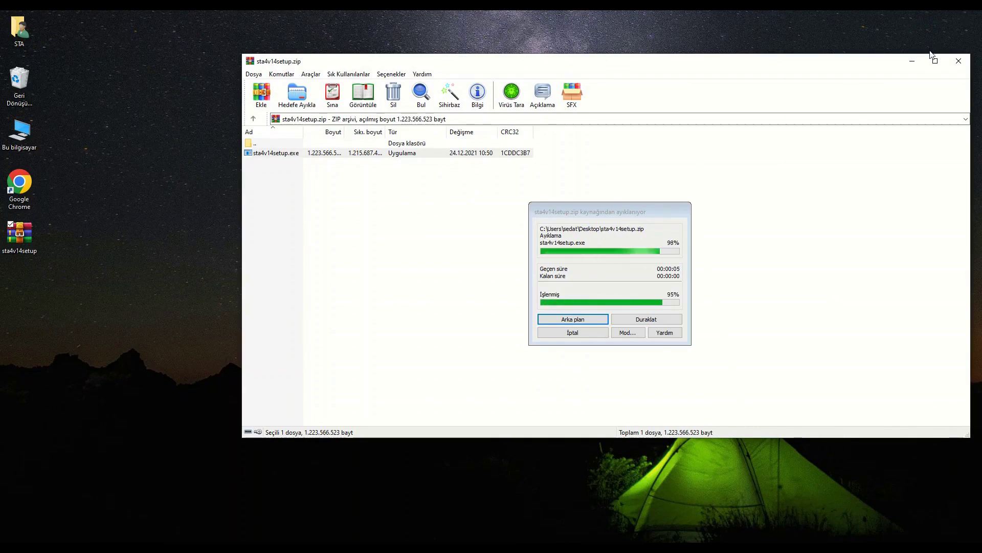
pyautogui.click(958, 61)
# Step: Run the extracted sta4v14setup file as administrator and allow it past the Microsoft Defender SmartScreen block
pyautogui.doubleClick(120, 188)
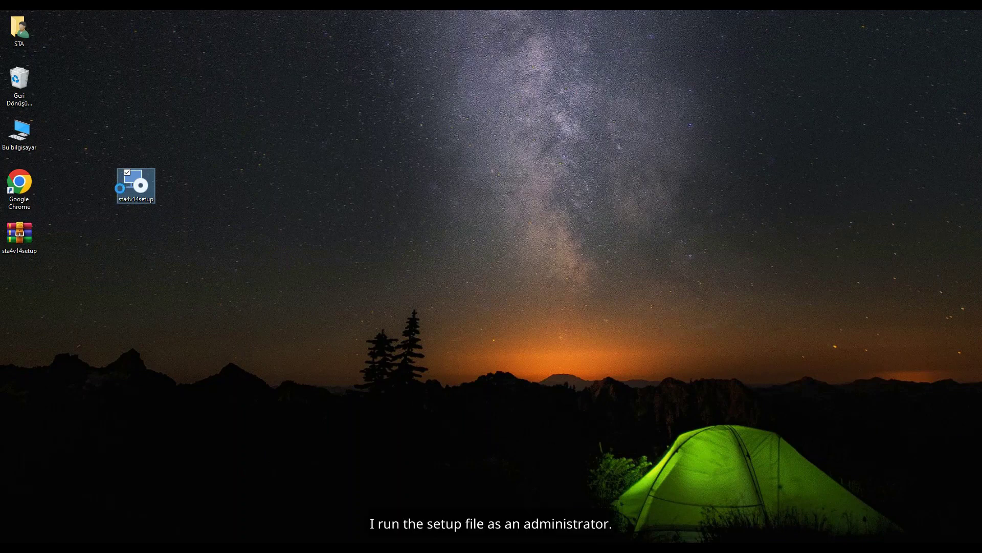
pyautogui.rightClick(120, 188)
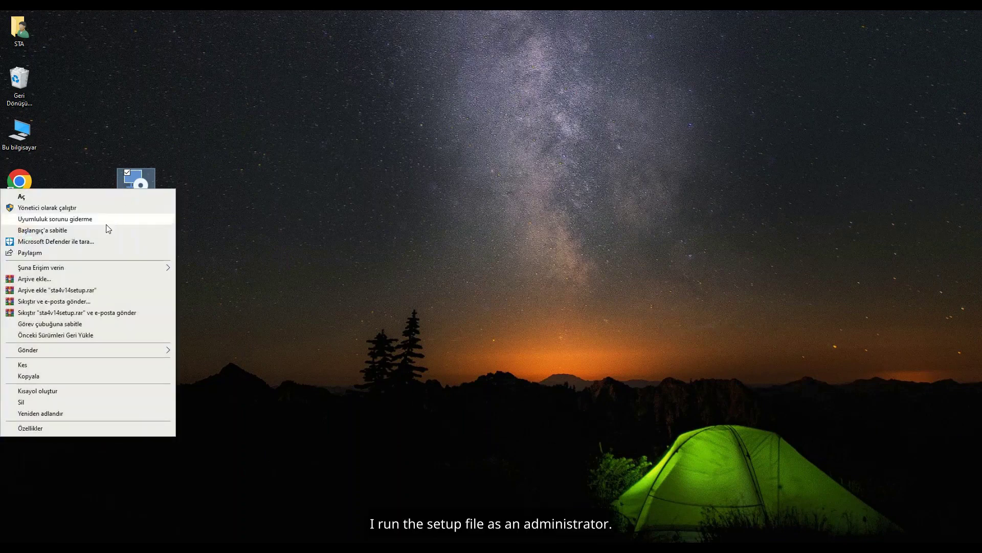
pyautogui.click(105, 211)
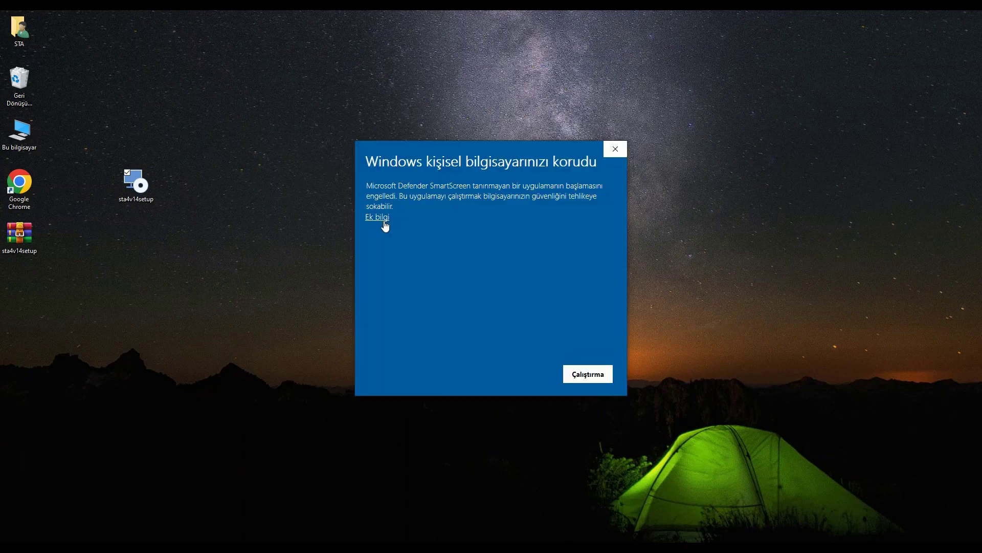
pyautogui.click(384, 221)
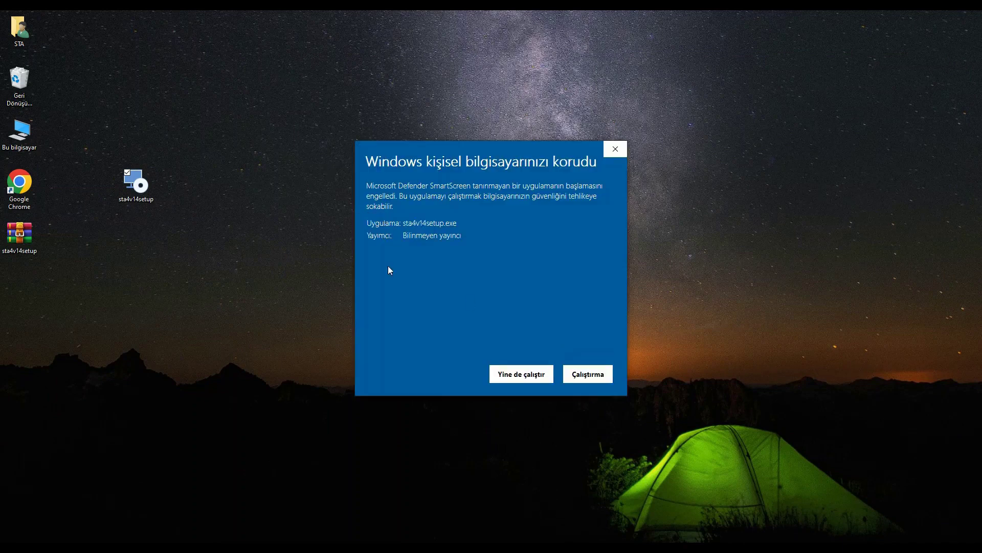
pyautogui.click(520, 375)
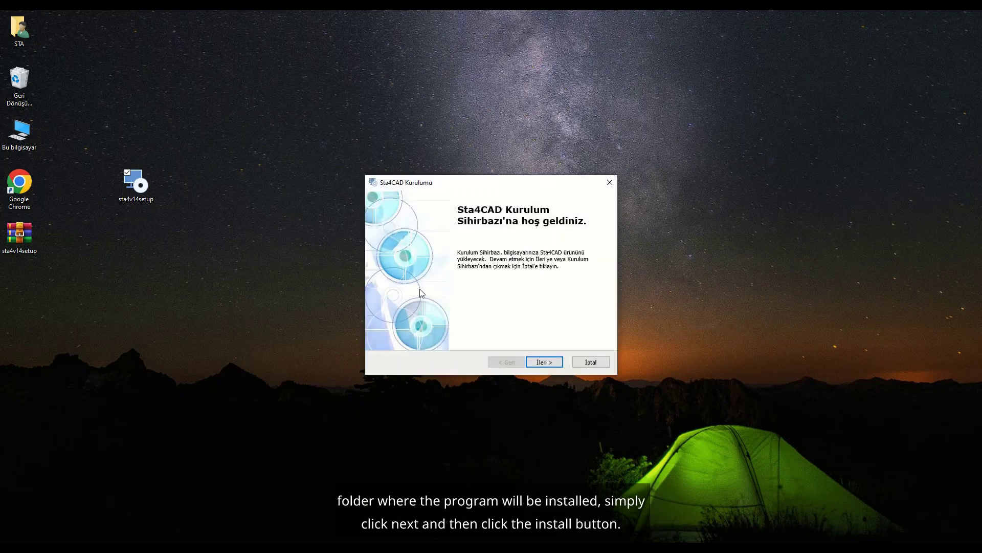
# Step: Start the Sta4CAD installation, keeping C:\Sta4V14\ as the destination folder
pyautogui.click(540, 363)
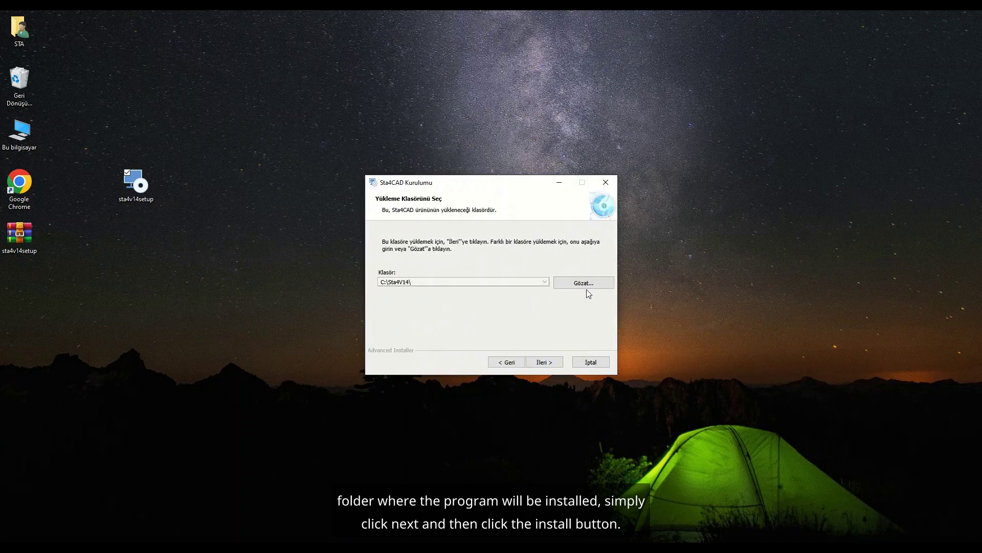
pyautogui.click(542, 363)
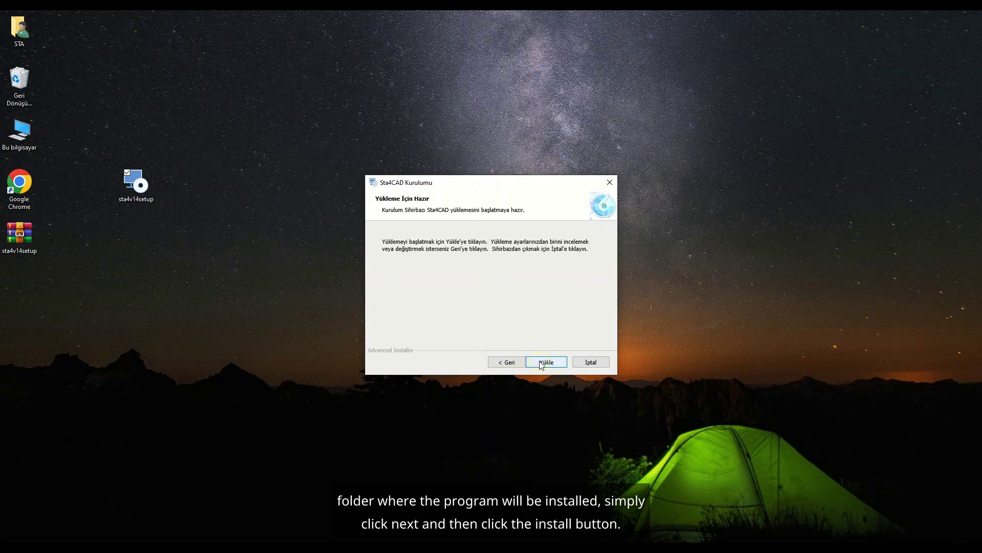
pyautogui.click(540, 362)
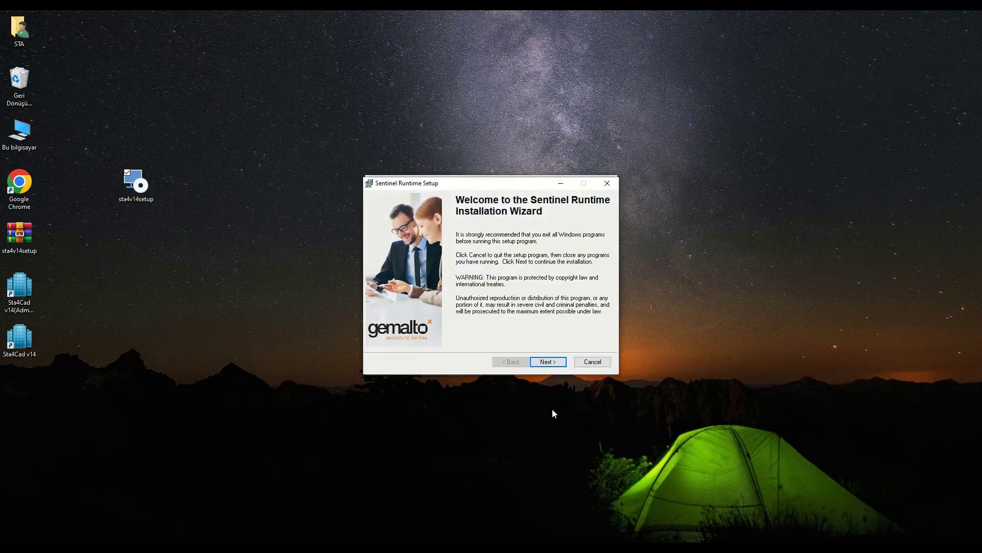
# Step: Install Sentinel Runtime, accepting its license agreement, and finish its wizard
pyautogui.click(543, 362)
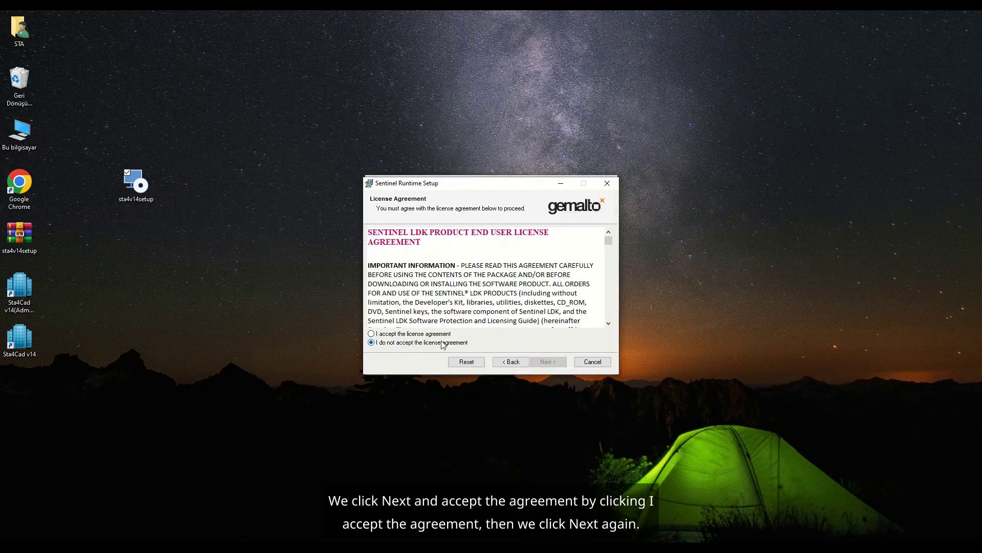
pyautogui.click(417, 334)
pyautogui.click(557, 362)
pyautogui.click(551, 365)
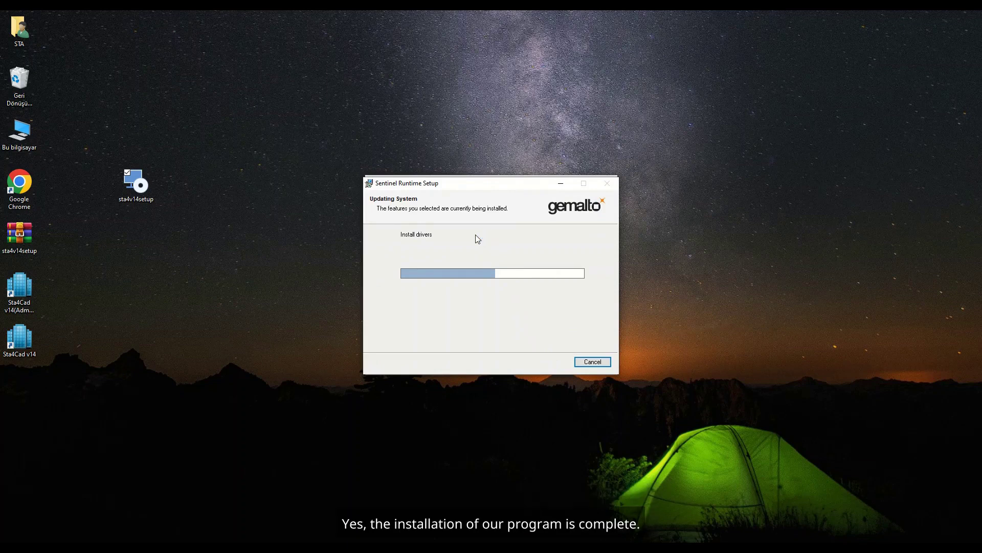
pyautogui.click(556, 364)
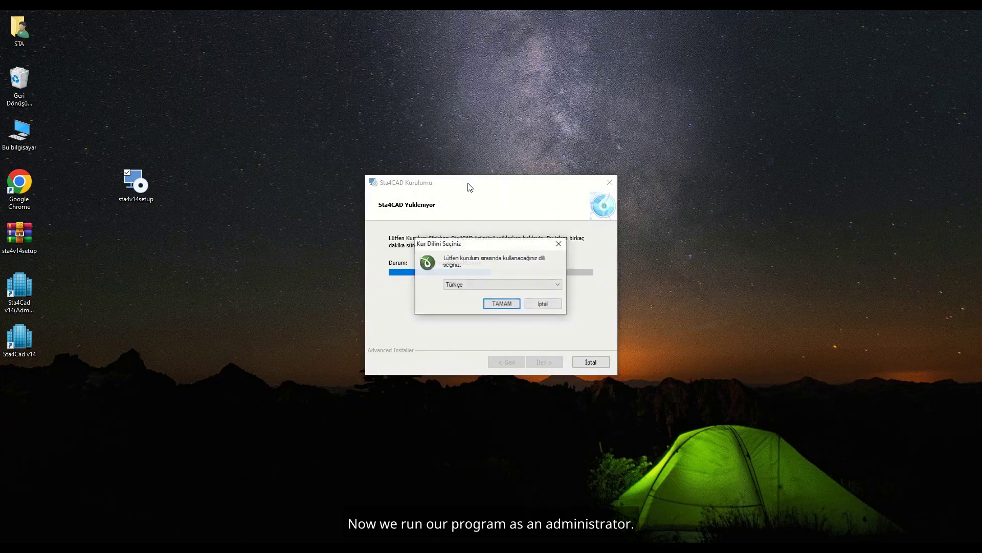
# Step: Start the doPDF 7 printer setup with Türkçe as the setup language and accept its license agreement
pyautogui.click(504, 303)
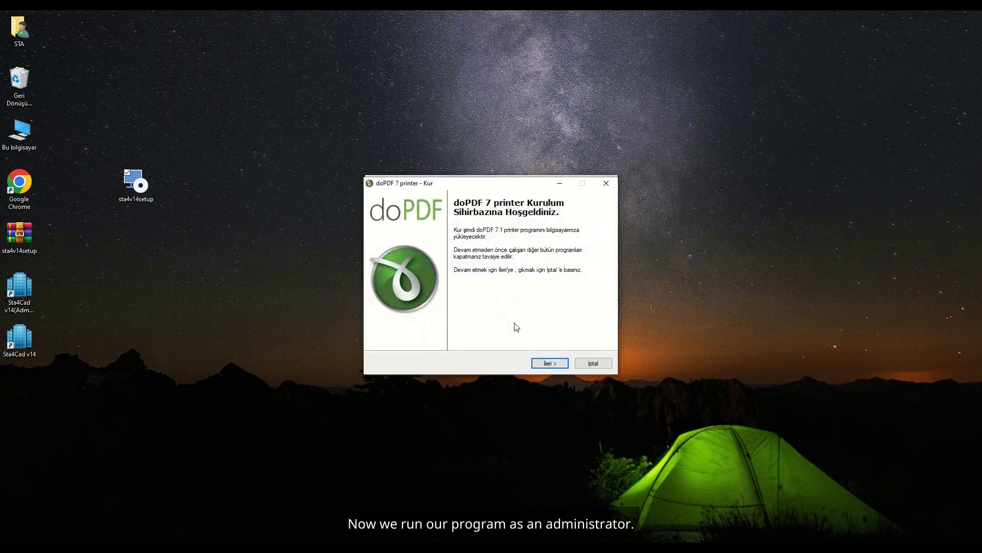
pyautogui.click(549, 363)
pyautogui.click(421, 332)
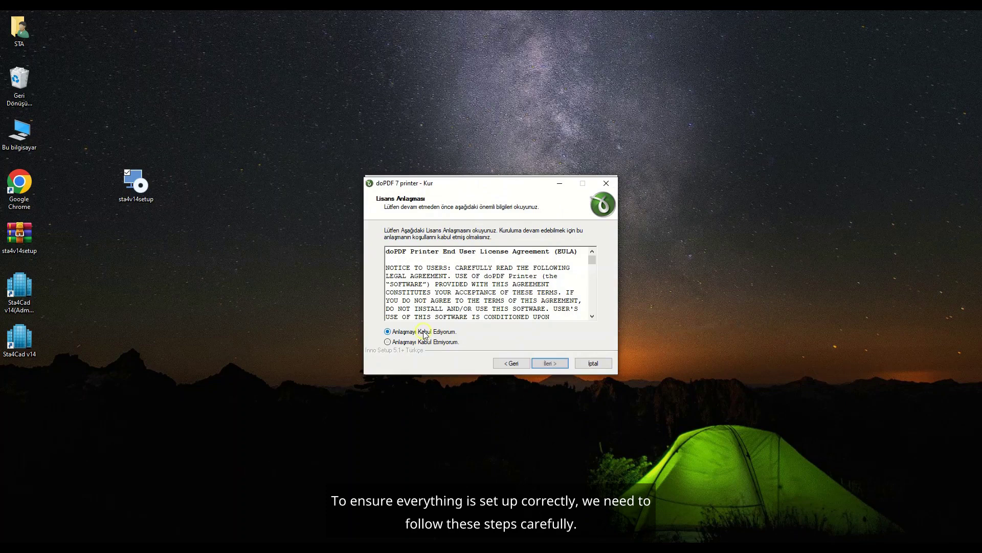
pyautogui.click(549, 363)
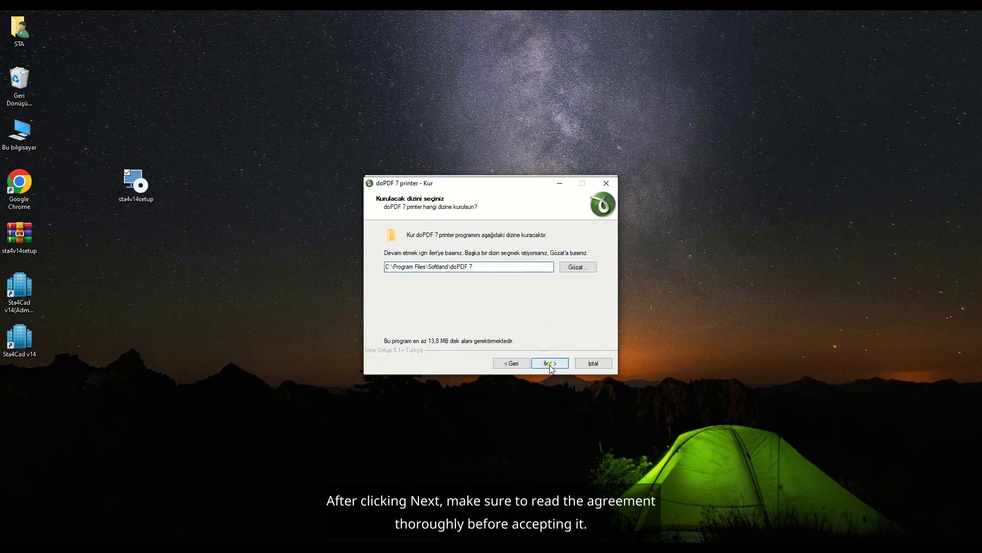
# Step: Install doPDF 7 in C:\Program Files\Softland\doPDF 7 with the preselected interface language, and finish the Sta4CAD setup wizard
pyautogui.click(549, 363)
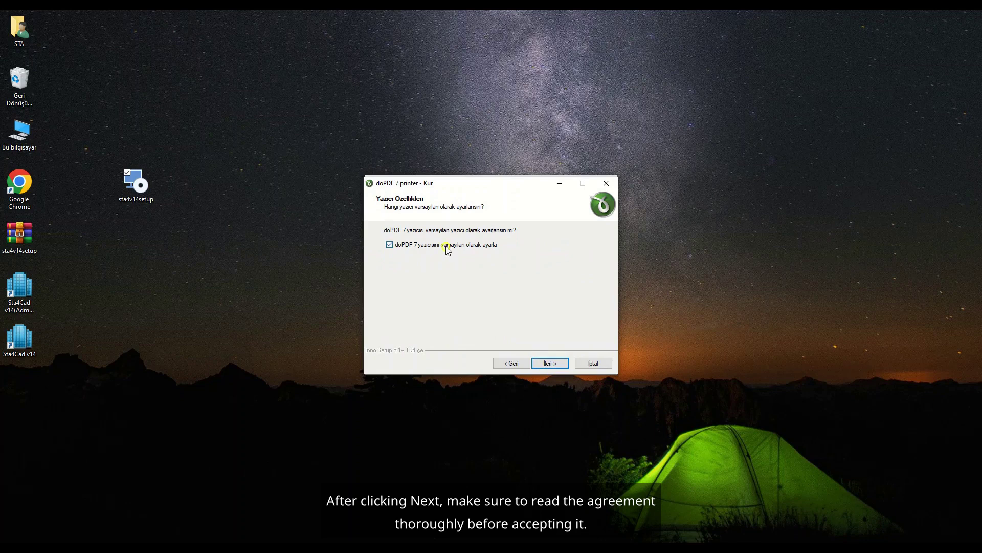
pyautogui.click(551, 364)
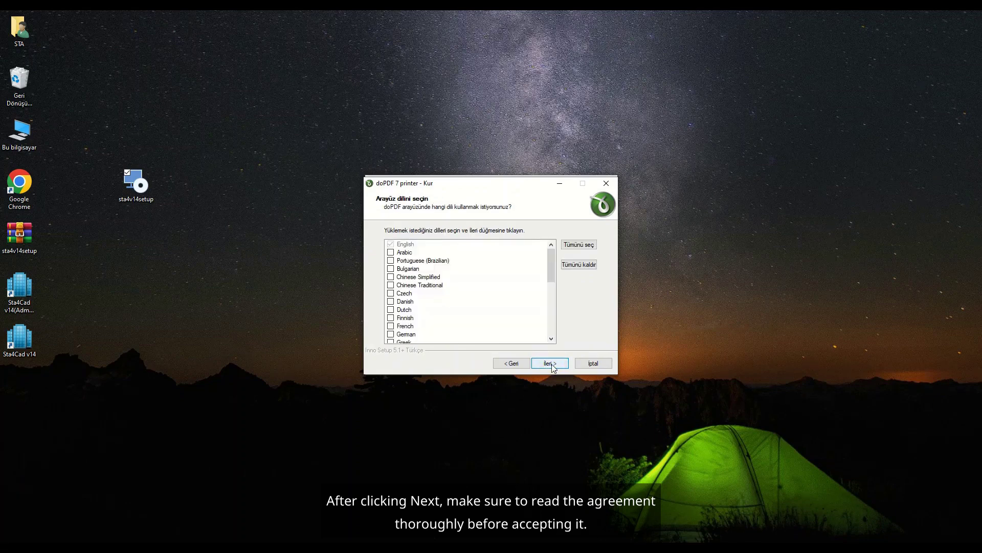
pyautogui.click(551, 365)
pyautogui.click(550, 363)
pyautogui.click(551, 363)
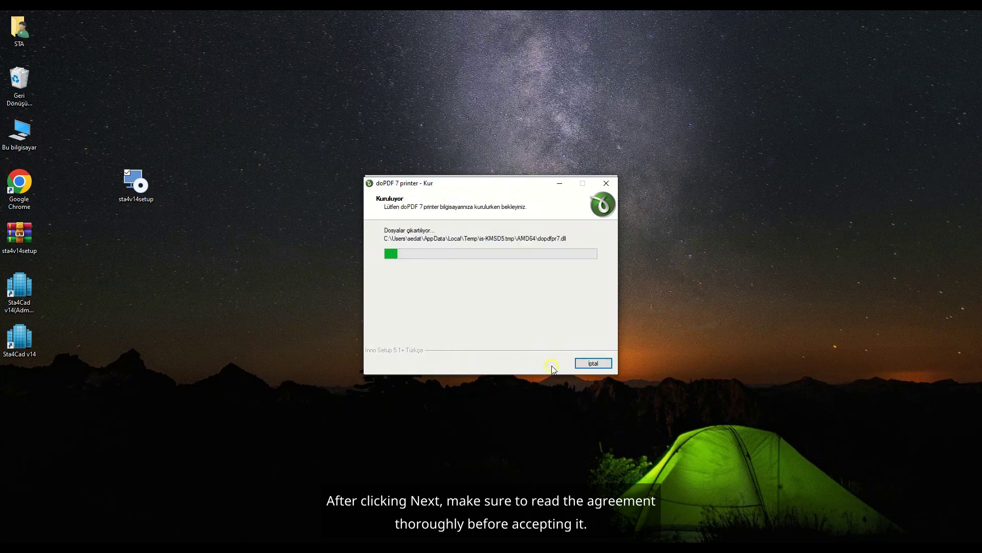
pyautogui.click(552, 363)
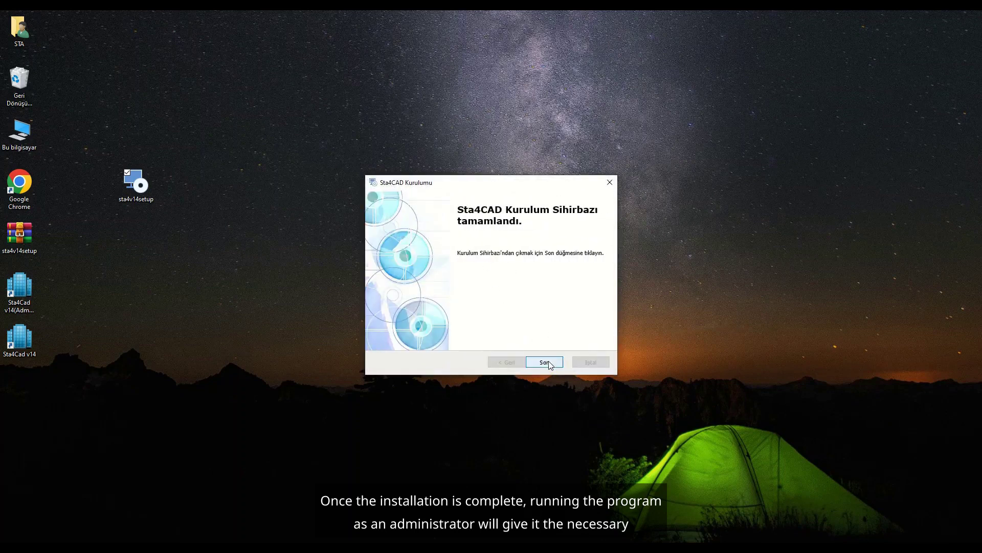
pyautogui.click(547, 363)
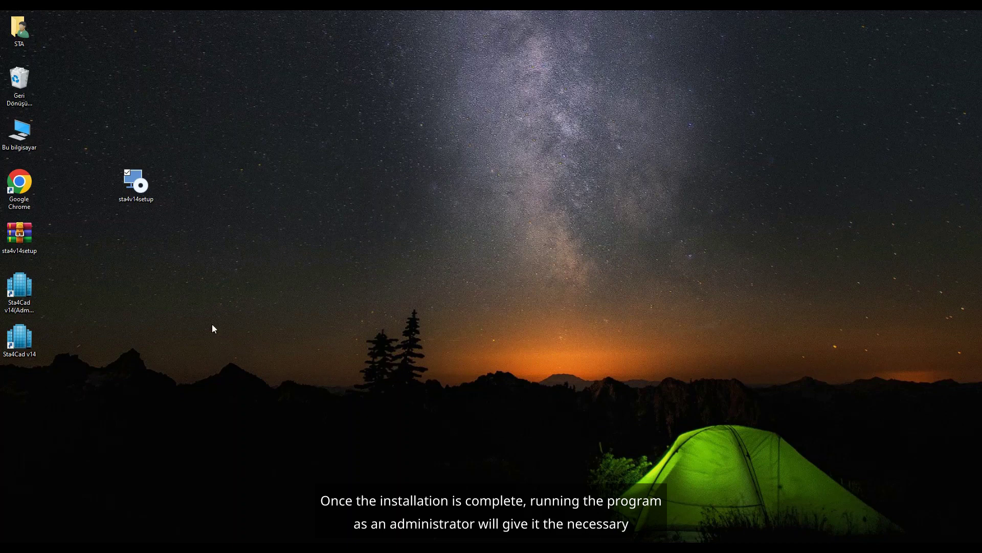
# Step: Launch Sta4Cad v14(Admin mode) from the desktop as administrator
pyautogui.click(32, 297)
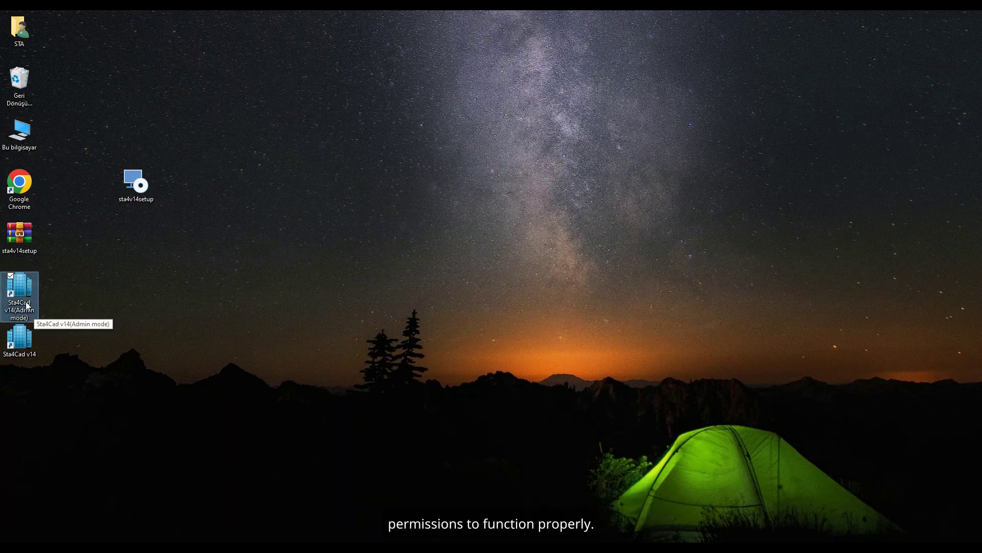
pyautogui.rightClick(26, 287)
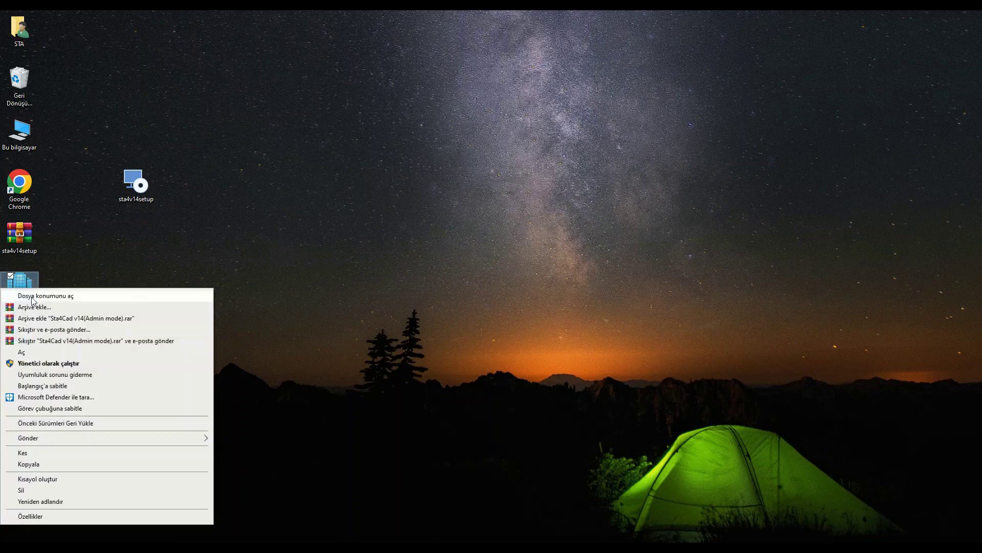
pyautogui.click(63, 362)
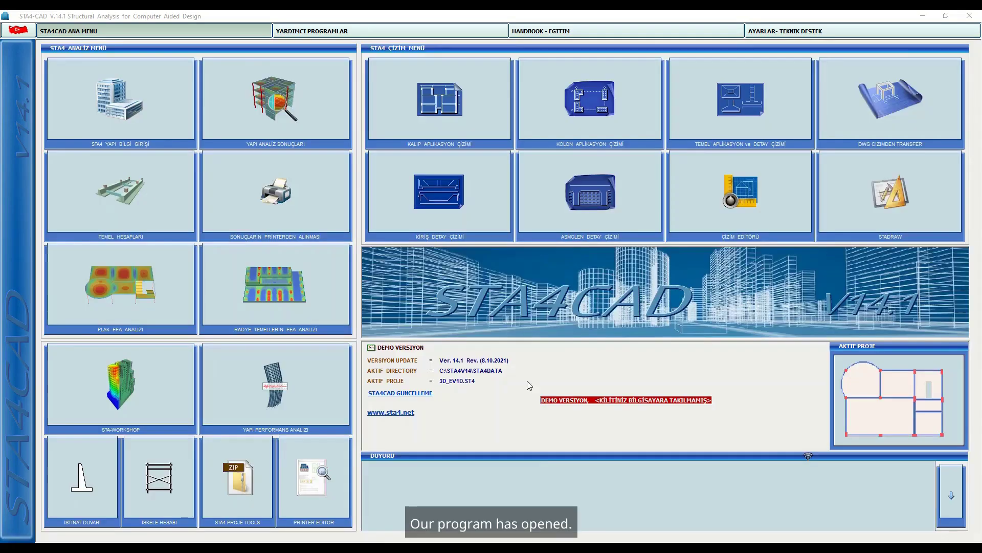
# Step: Switch the STA4-CAD interface language from Turkish to English from the main menu page
pyautogui.click(778, 36)
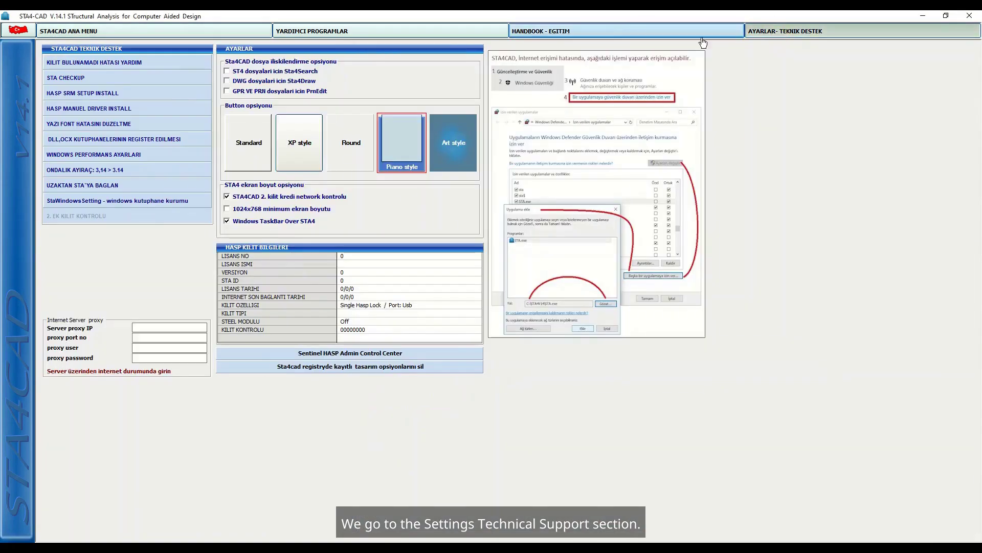
pyautogui.click(76, 31)
pyautogui.click(23, 32)
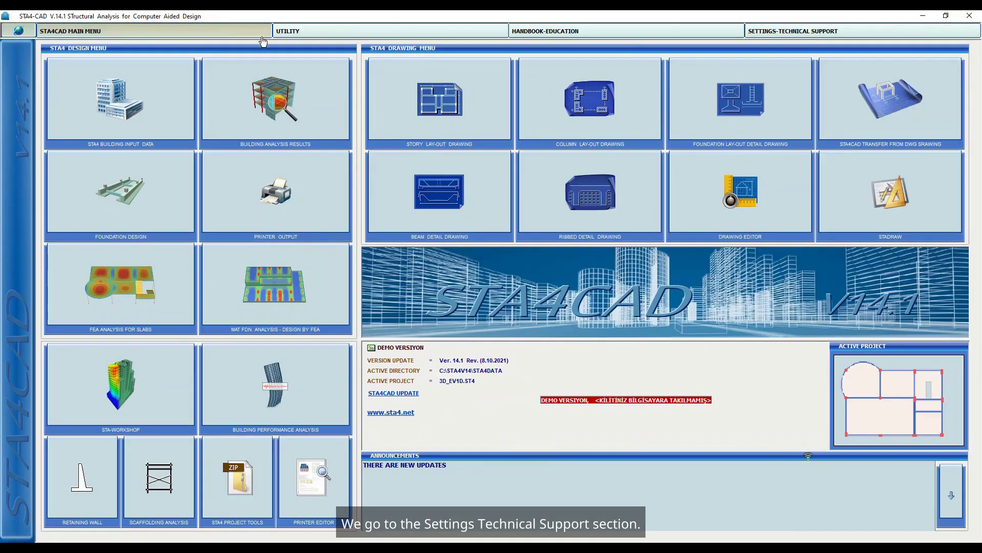
# Step: In the technical support settings, open StaWindowsSetting, select all user controls and DLL libraries, and install them
pyautogui.click(796, 34)
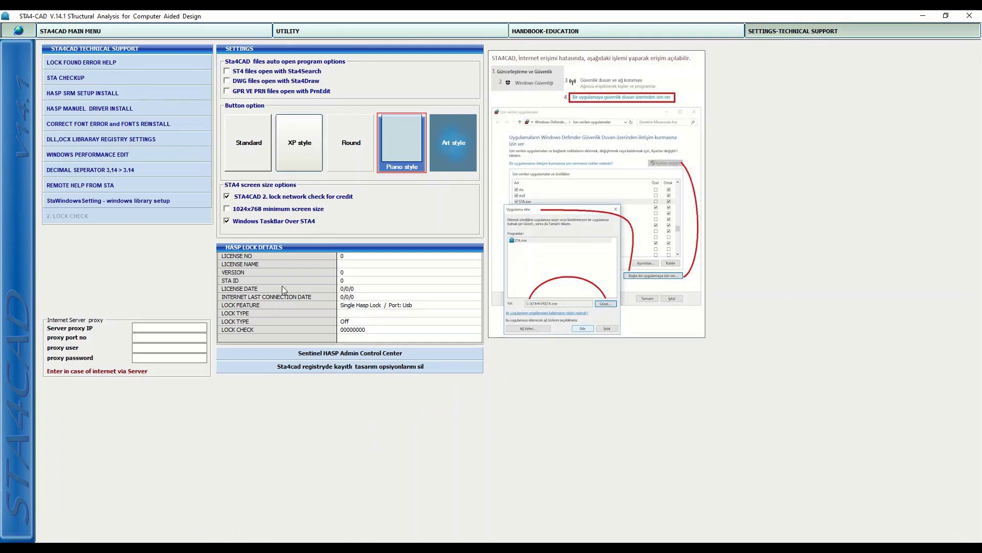
pyautogui.click(129, 201)
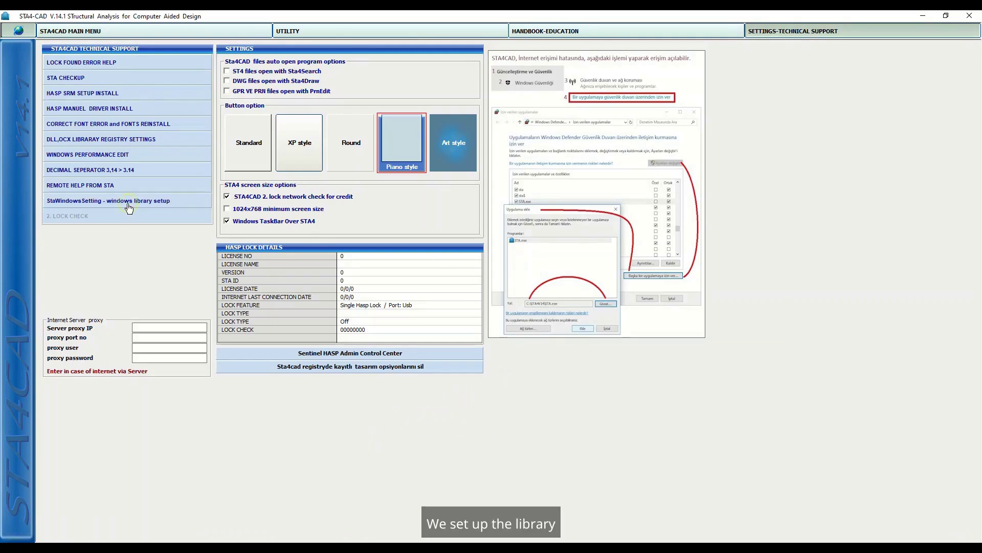
pyautogui.click(343, 309)
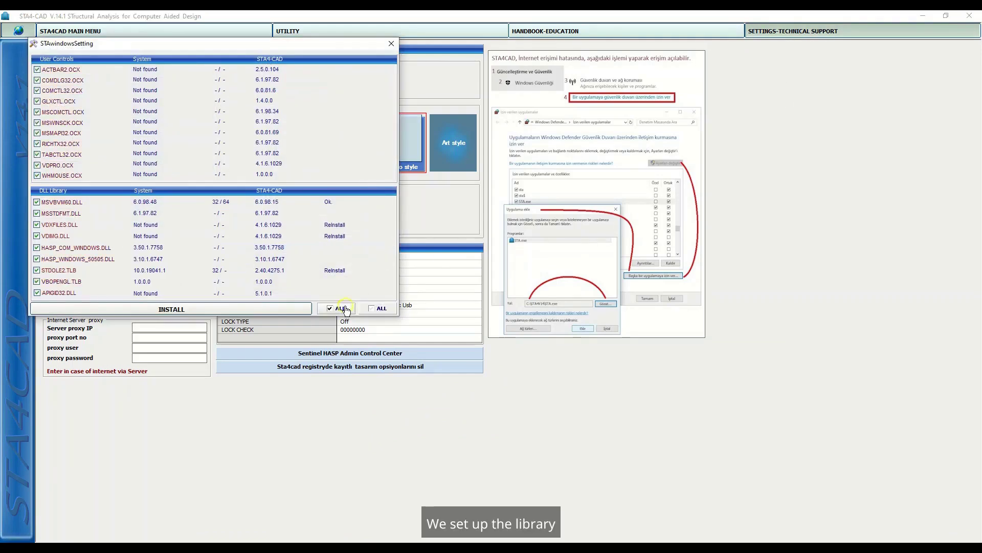
pyautogui.click(273, 308)
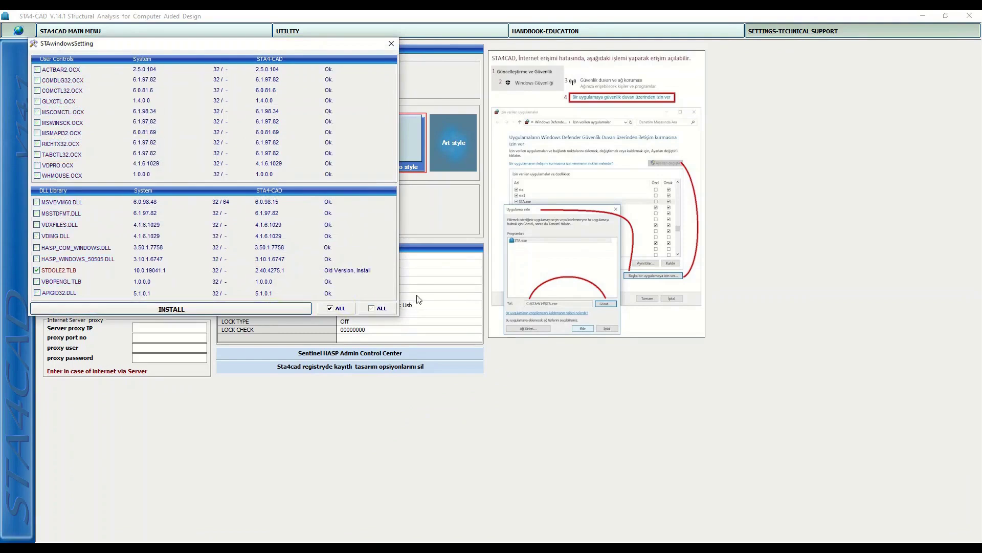
# Step: Close StaWindowsSetting and register all listed Windows libraries through the DLL and OCX library registry settings, acknowledging each registration
pyautogui.click(220, 547)
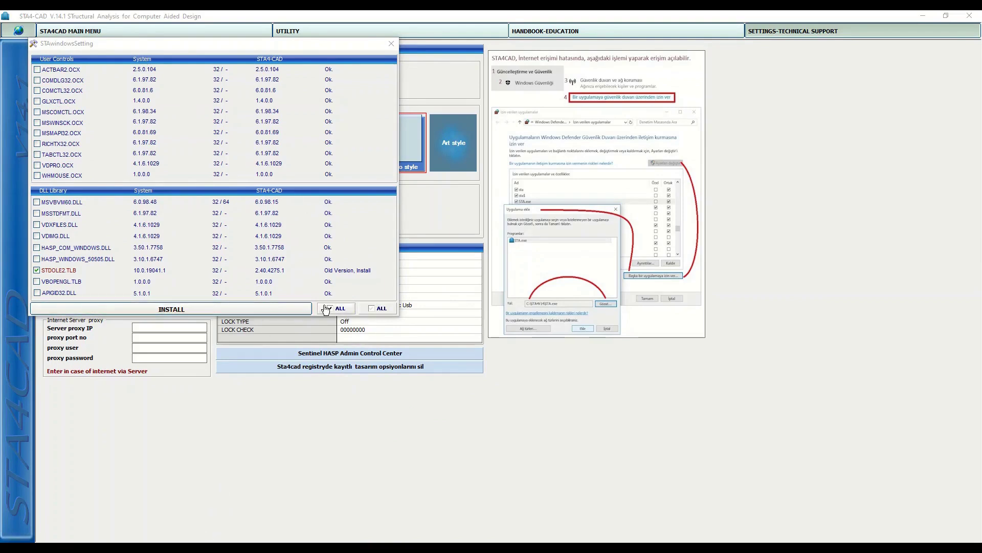
pyautogui.click(391, 44)
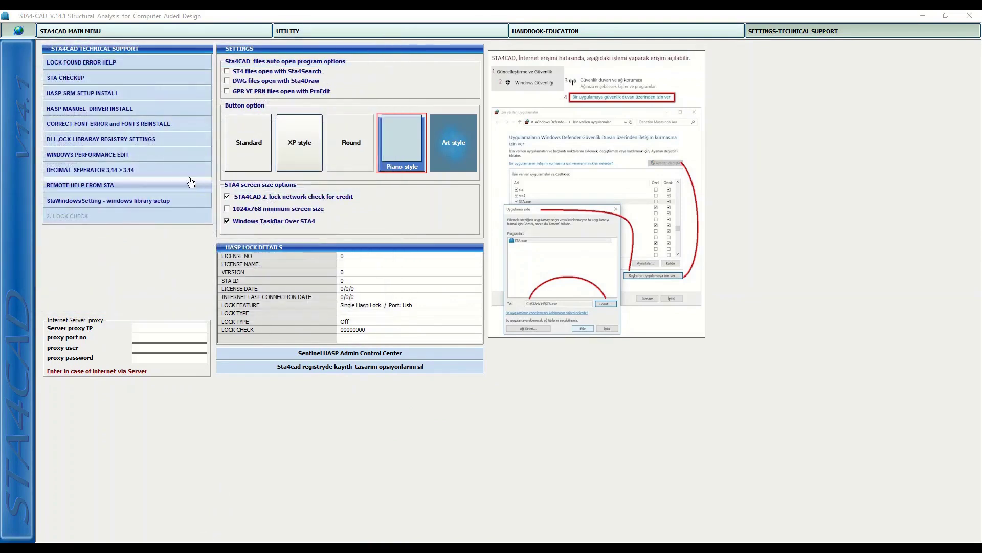
pyautogui.click(144, 148)
pyautogui.click(68, 232)
pyautogui.click(90, 216)
pyautogui.click(559, 318)
pyautogui.click(559, 317)
pyautogui.click(559, 318)
pyautogui.click(559, 318)
pyautogui.click(559, 317)
pyautogui.click(559, 318)
pyautogui.click(559, 318)
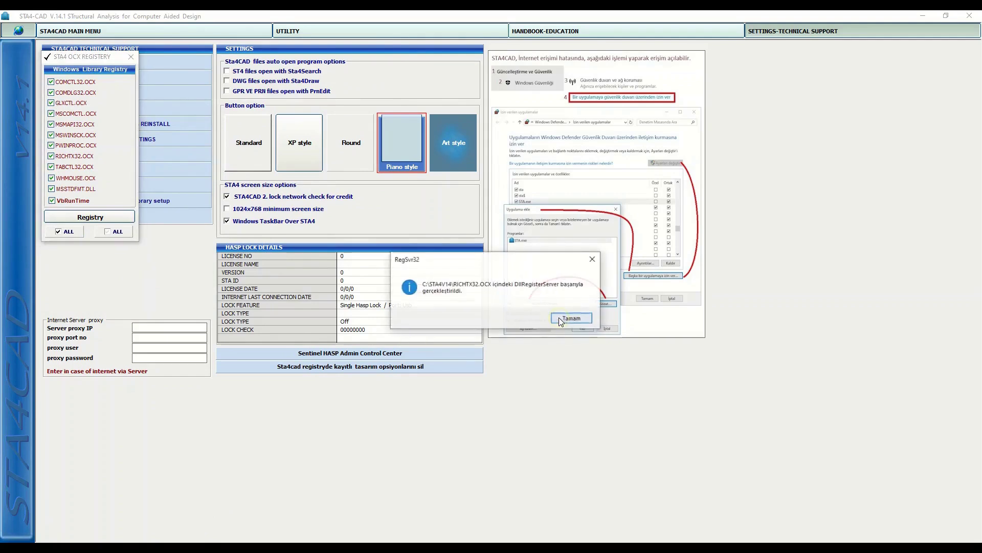
pyautogui.click(559, 318)
pyautogui.click(559, 317)
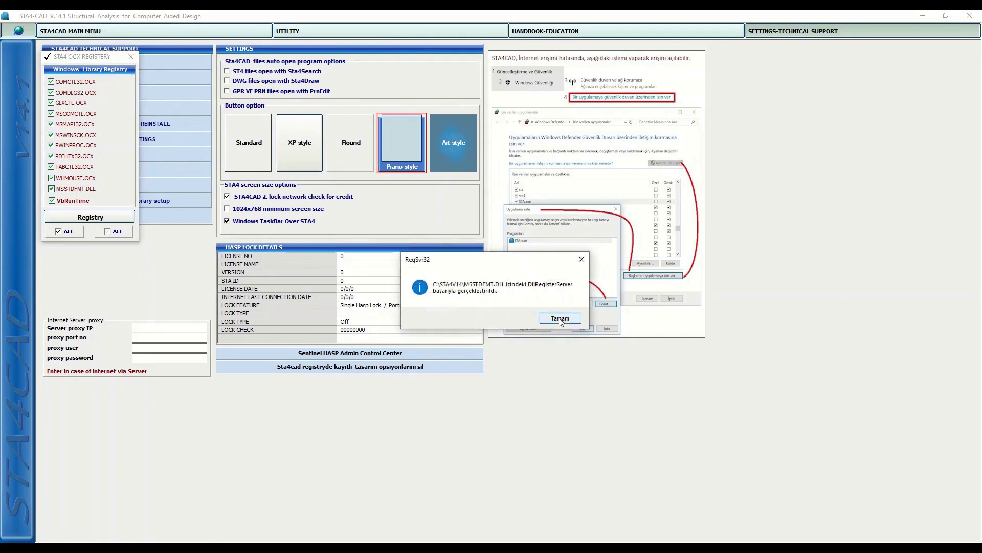
pyautogui.click(558, 317)
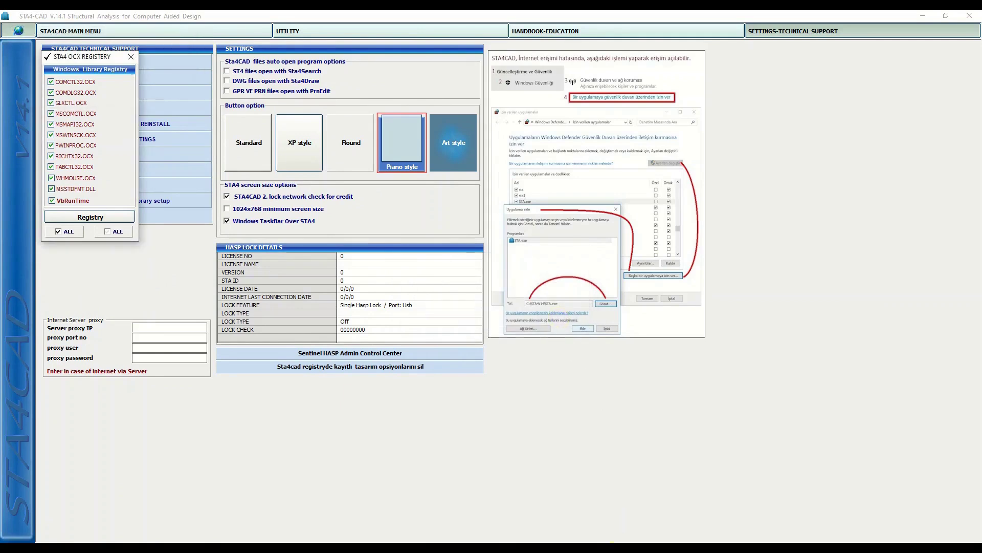
pyautogui.click(131, 57)
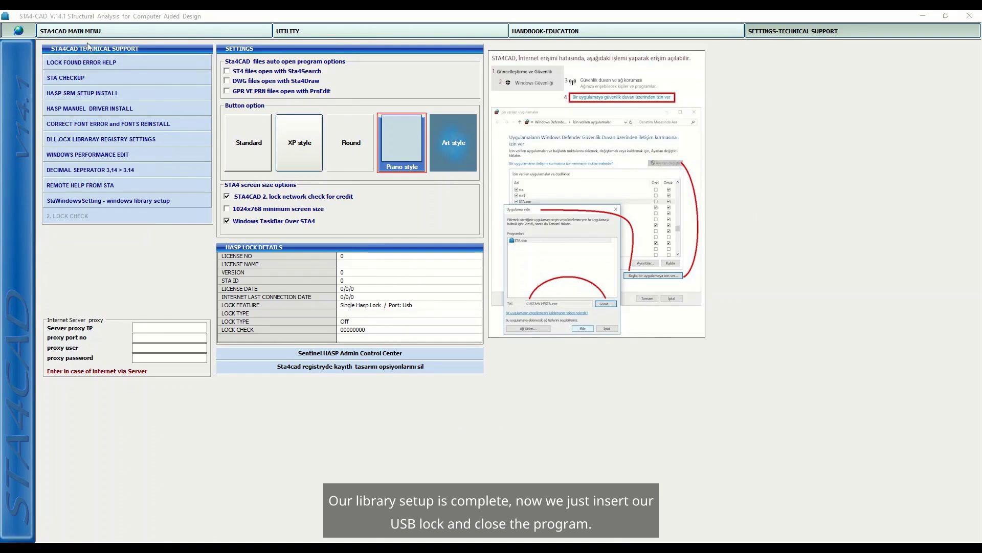
# Step: Restart STA4-CAD using Sta4Cad v14(Admin mode) on the desktop and allow it through the Windows Defender firewall on private networks
pyautogui.click(118, 32)
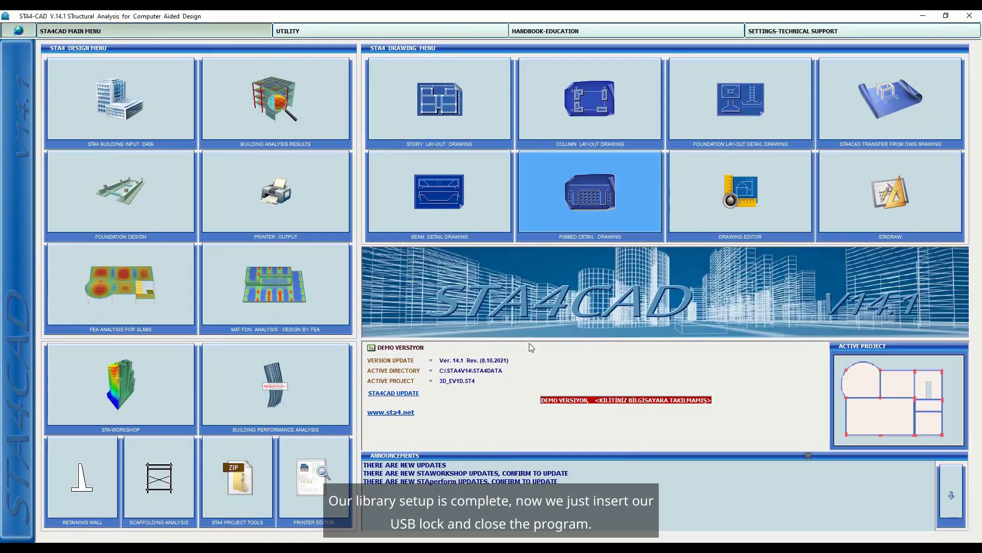
pyautogui.click(967, 18)
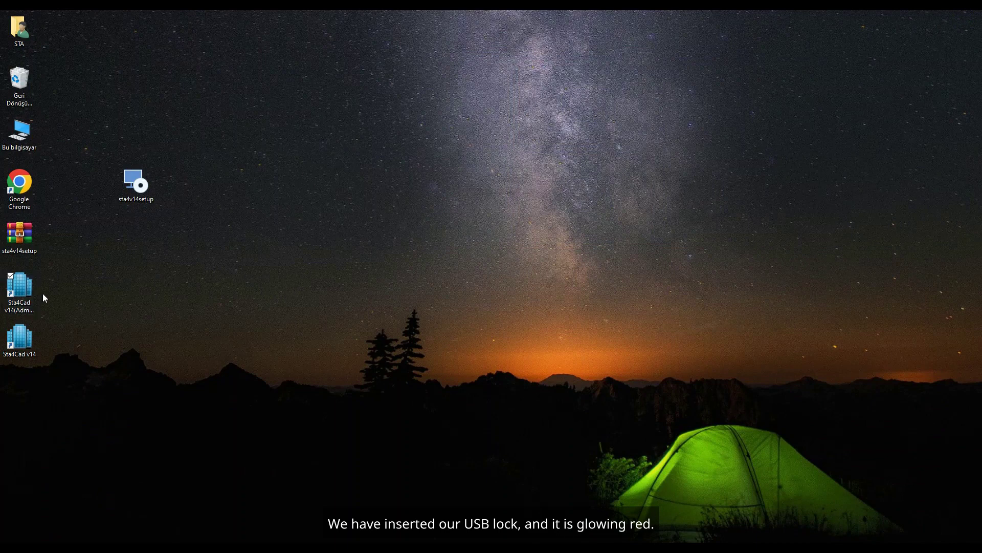
pyautogui.doubleClick(8, 292)
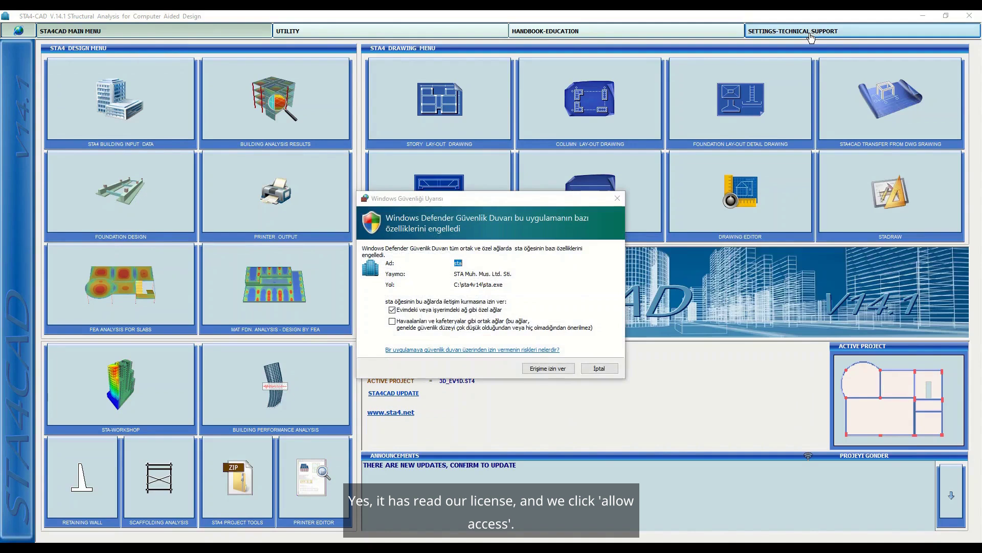
pyautogui.click(556, 370)
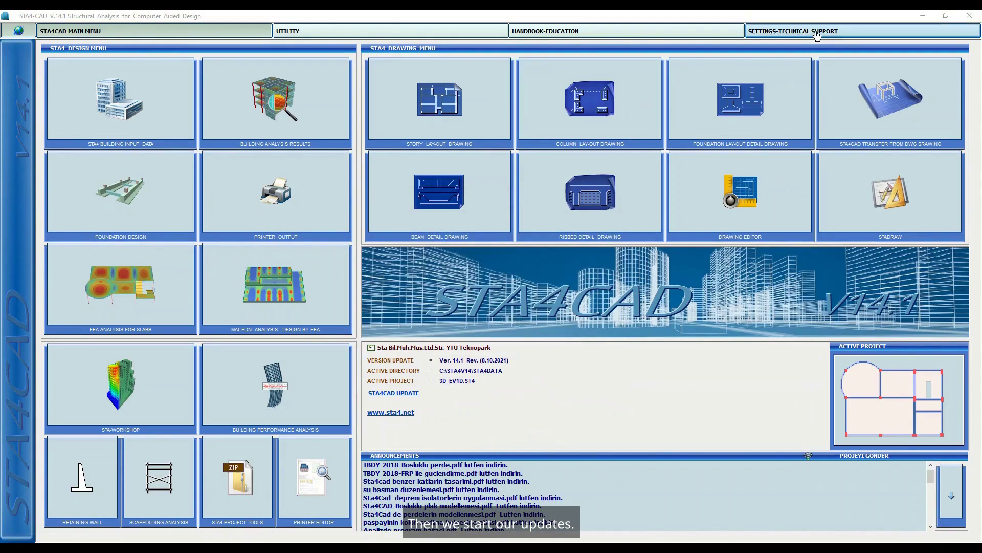
# Step: Run the automatic STA4CAD update with all five v14stagrup packs, and close STA4-CAD
pyautogui.click(394, 393)
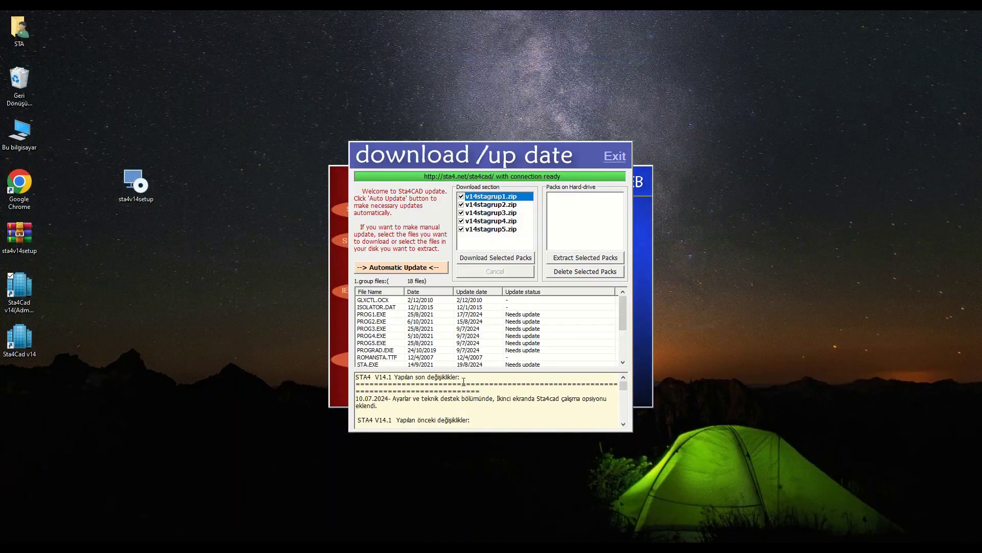
pyautogui.click(399, 272)
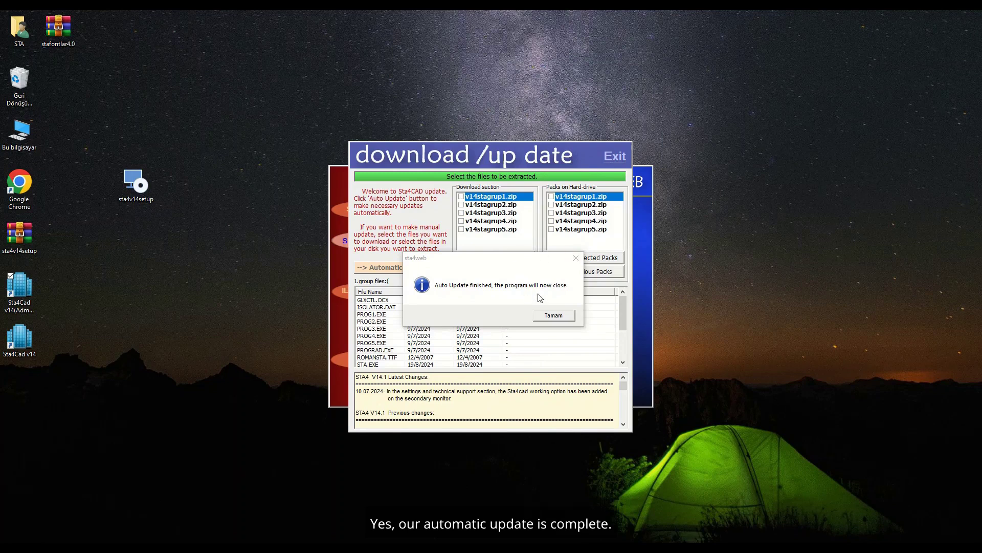
pyautogui.click(554, 315)
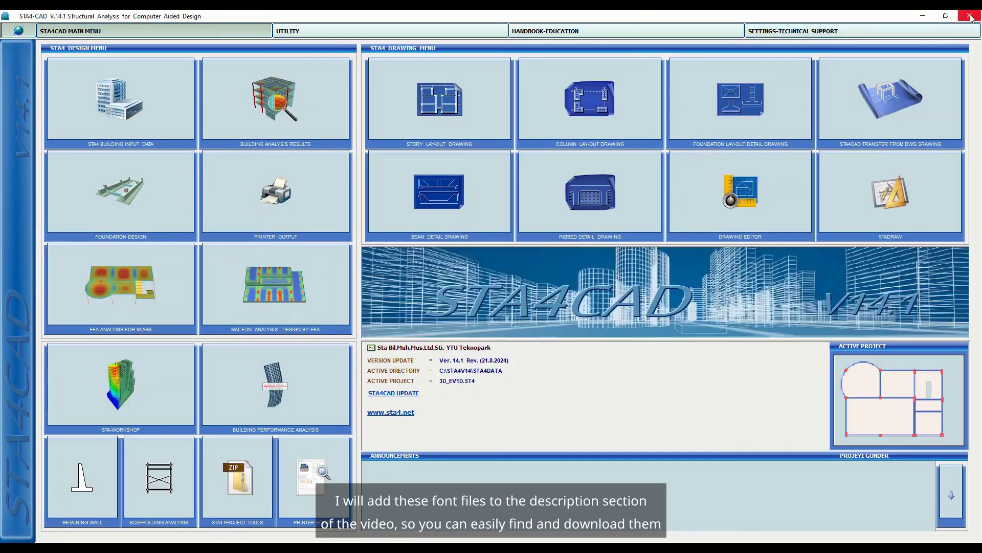
pyautogui.click(969, 16)
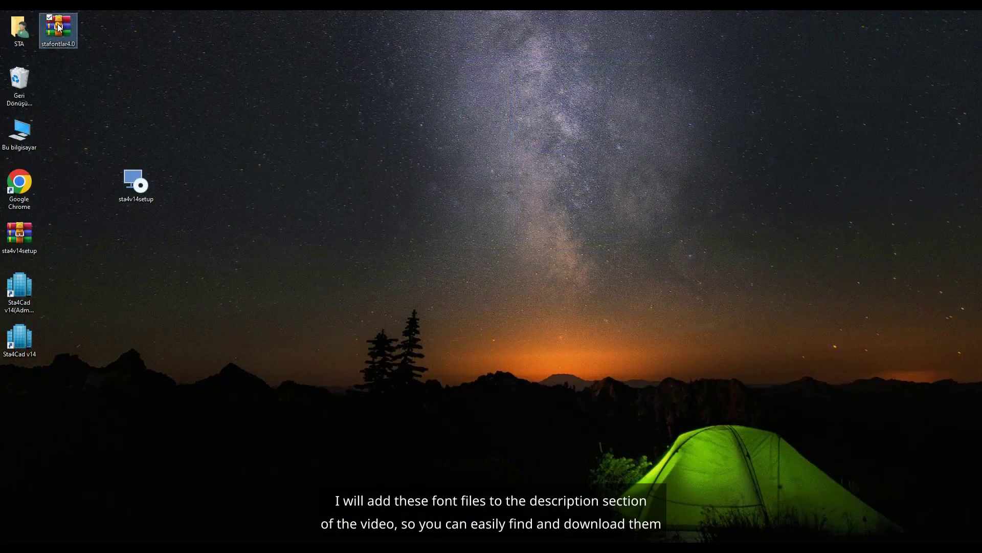
# Step: Extract stafontlar4.0.exe from the stafontlar4.0 archive to the desktop
pyautogui.doubleClick(56, 29)
pyautogui.click(302, 155)
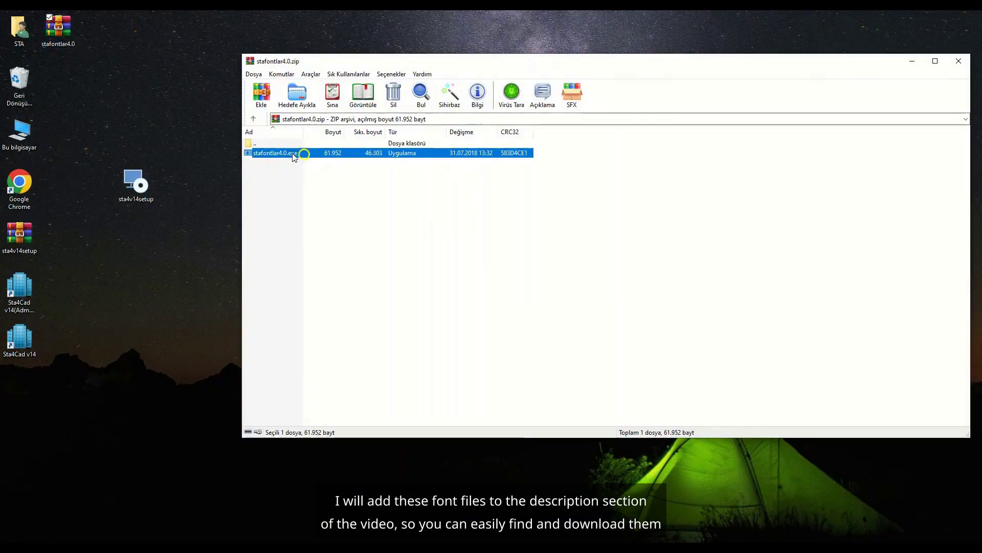
pyautogui.moveTo(181, 111); pyautogui.dragTo(176, 82)
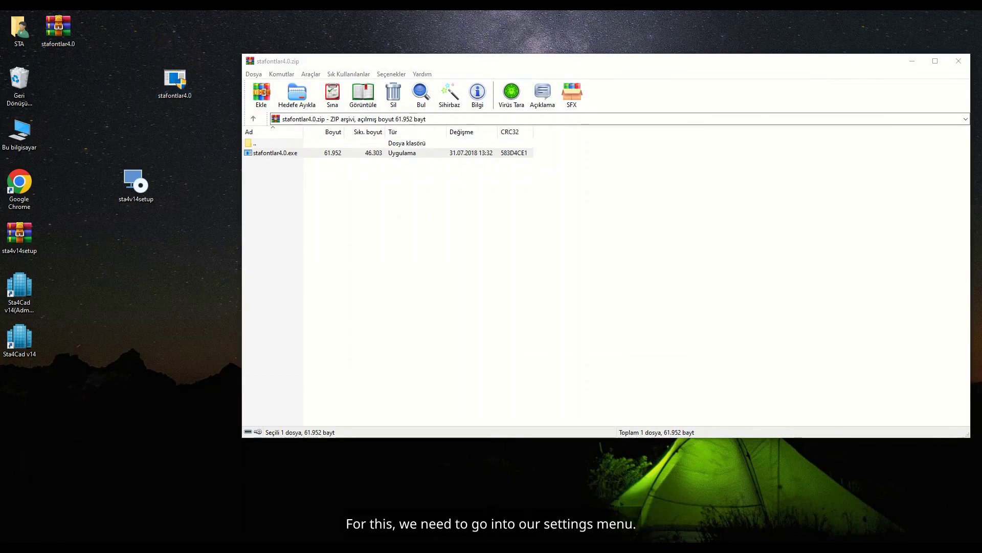
# Step: Find and open the Windows Control Panel (Denetim Masası) and switch its view to large icons (Büyük simgeler)
pyautogui.click(45, 532)
pyautogui.write('de')
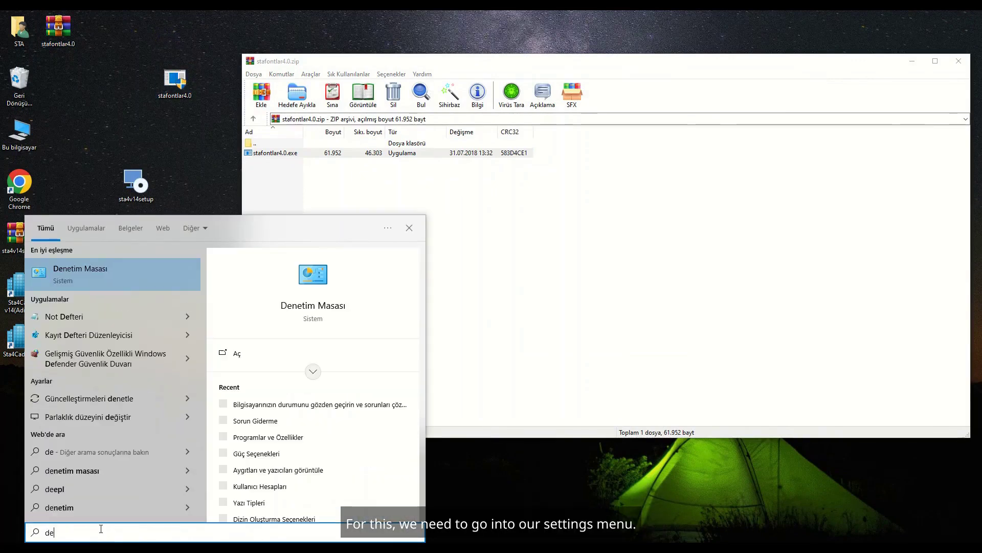
pyautogui.write('netim')
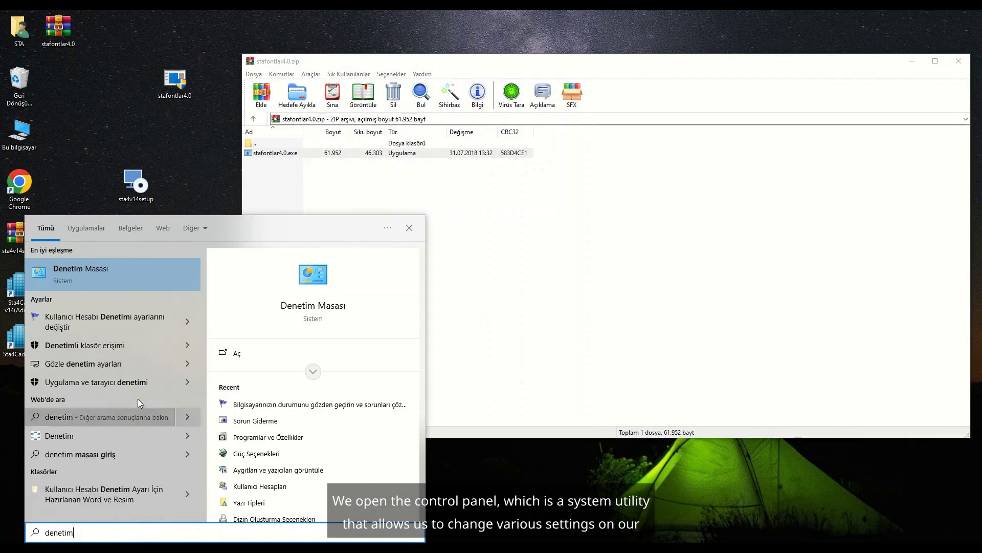
pyautogui.click(155, 272)
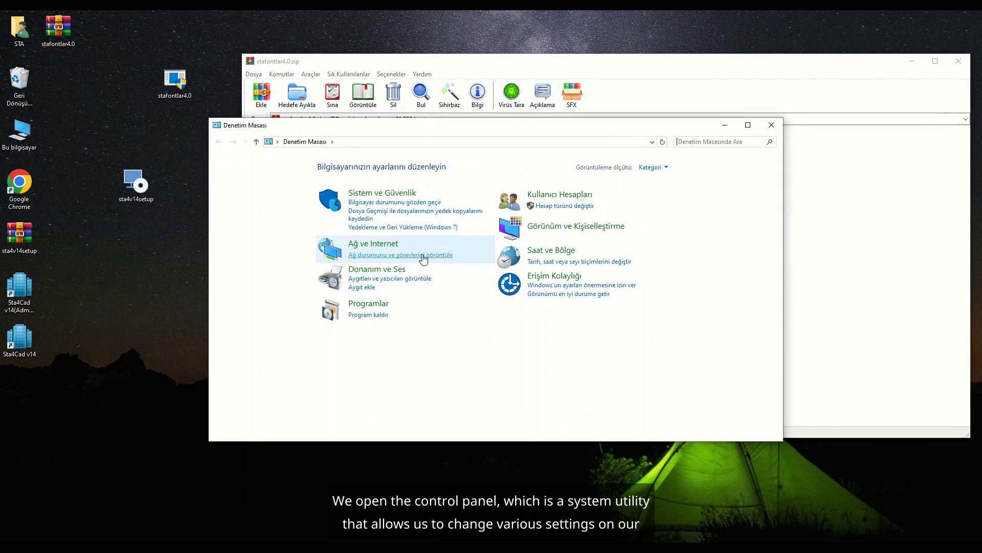
pyautogui.click(654, 168)
pyautogui.click(667, 194)
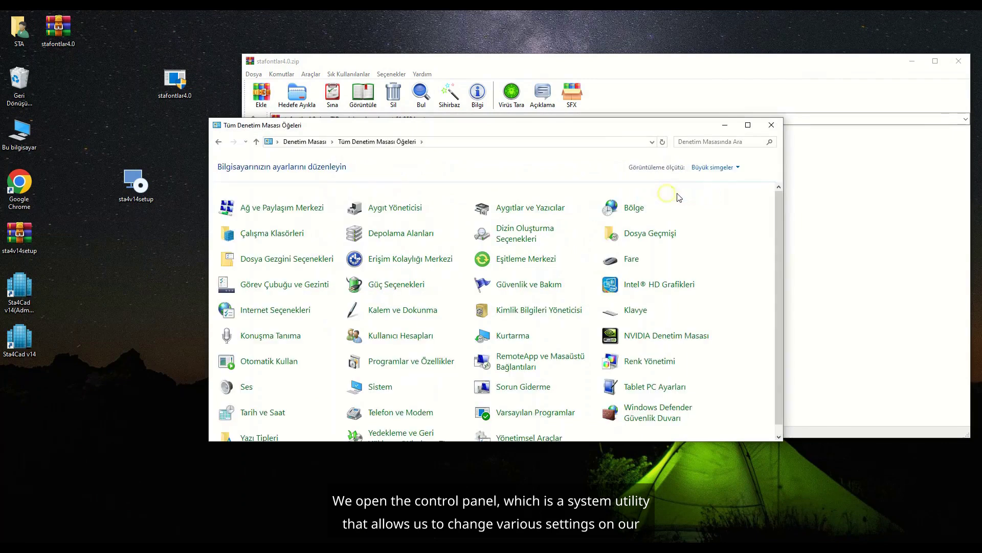
# Step: In the Yazı Tipleri font settings, allow fonts to be installed using a shortcut, save the change, and close the open windows
pyautogui.scroll(-1, 493, 269)
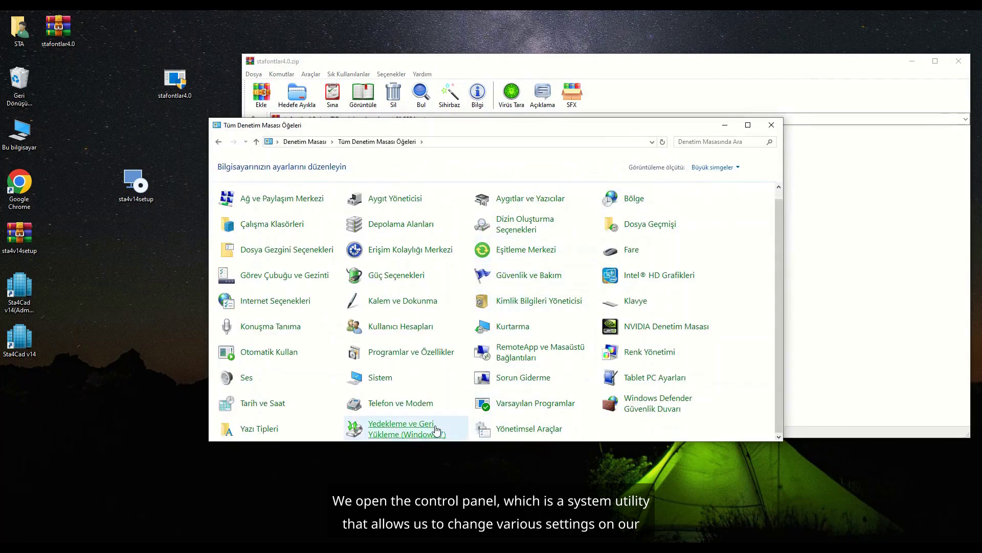
pyautogui.click(263, 429)
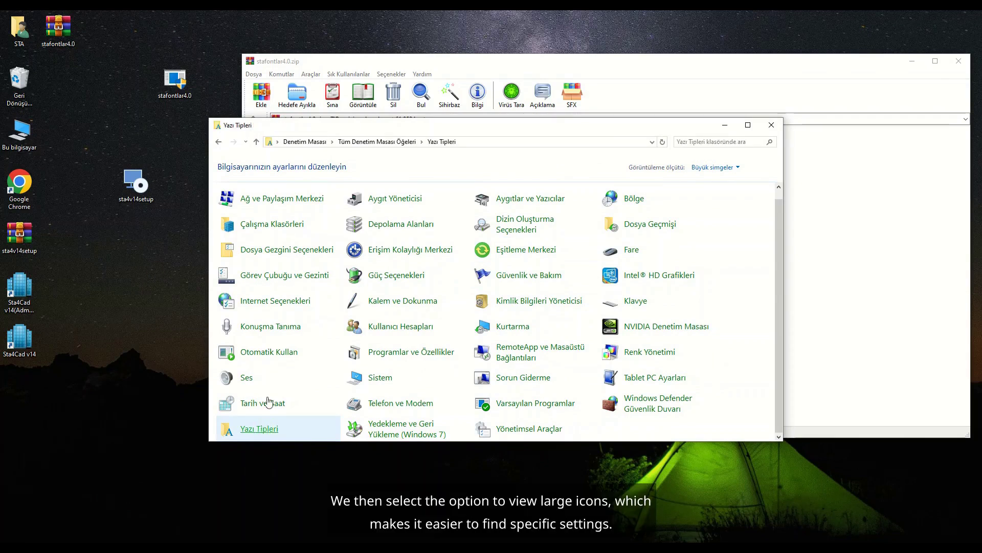
pyautogui.click(246, 181)
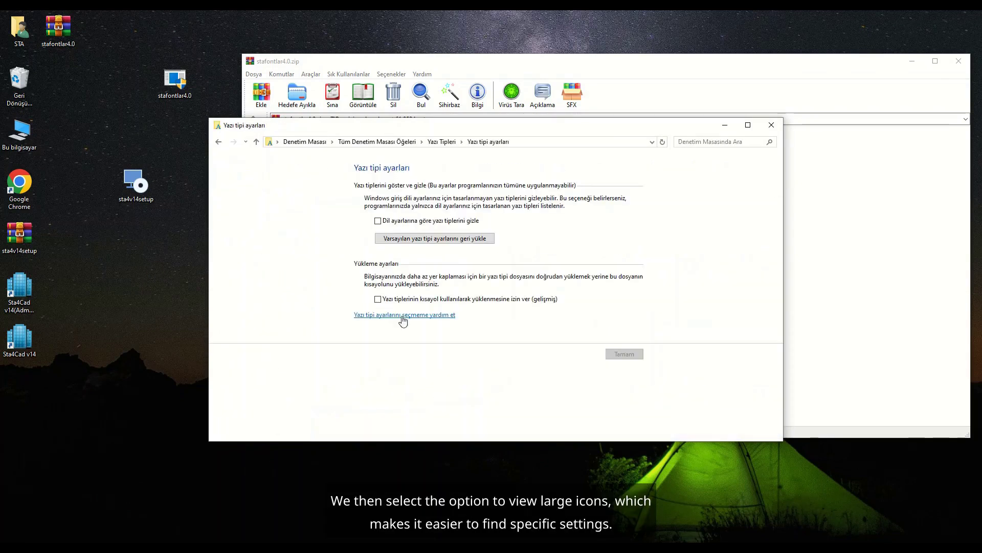
pyautogui.click(379, 299)
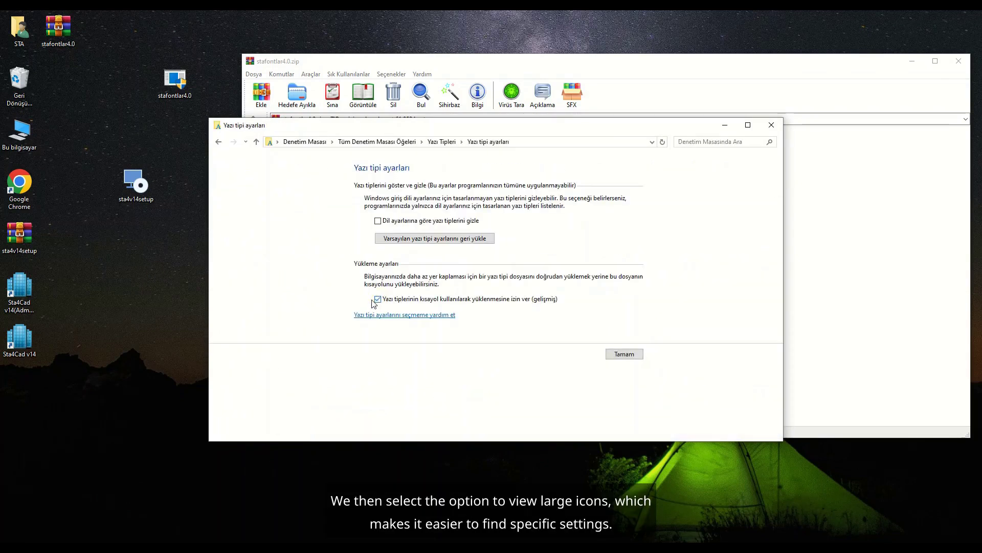
pyautogui.click(624, 354)
pyautogui.click(770, 127)
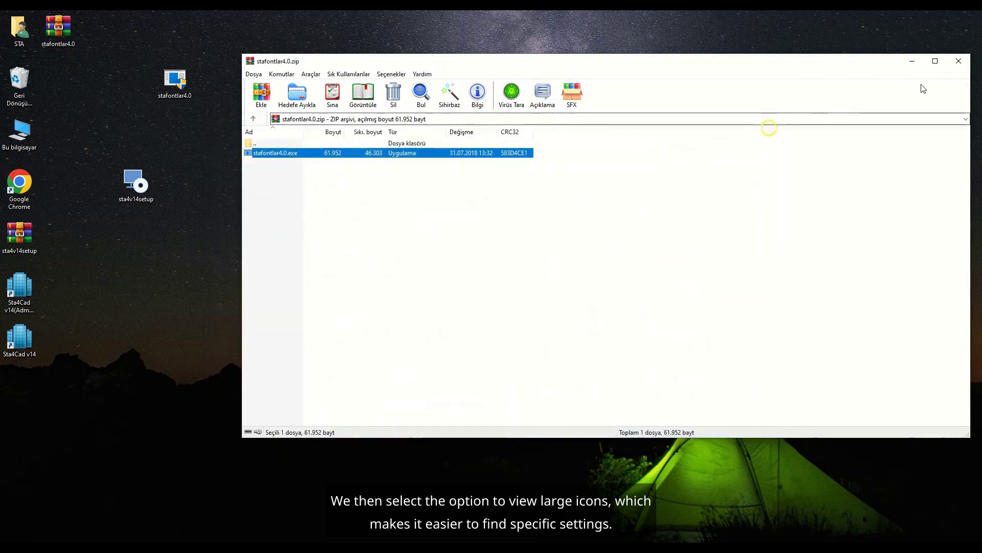
pyautogui.click(959, 62)
# Step: Run the stafontlar4.0 font installer from the desktop as administrator and start the font installation
pyautogui.click(190, 80)
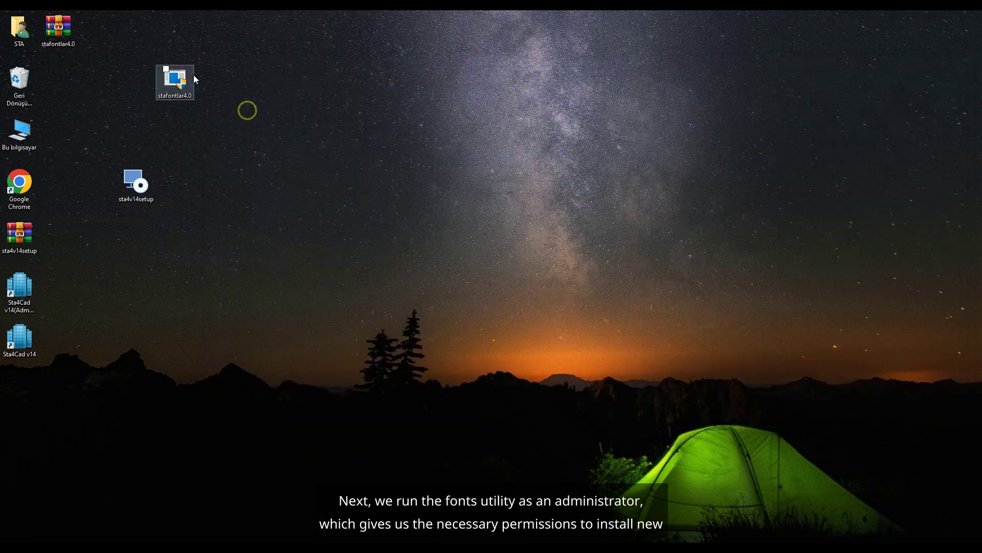
pyautogui.rightClick(187, 78)
pyautogui.click(175, 92)
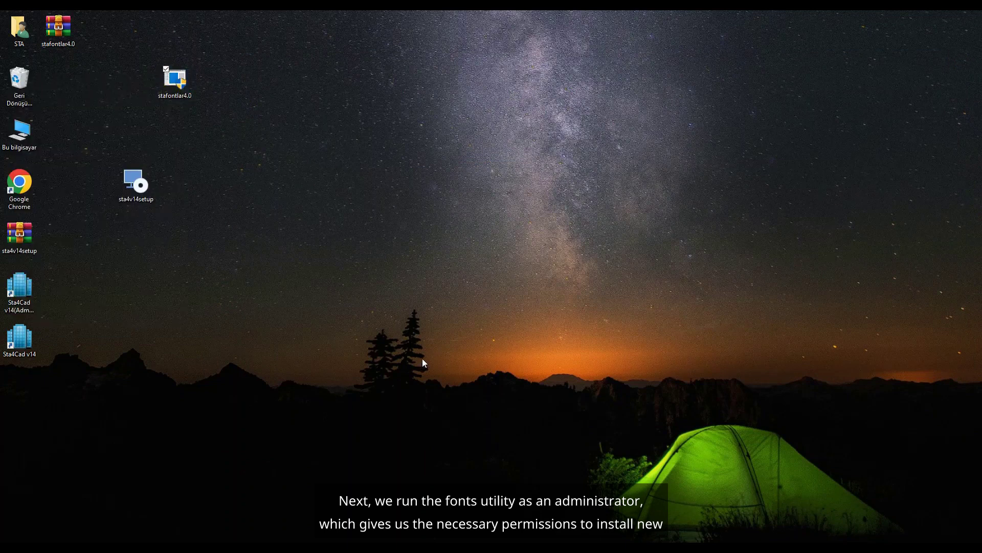
pyautogui.click(567, 314)
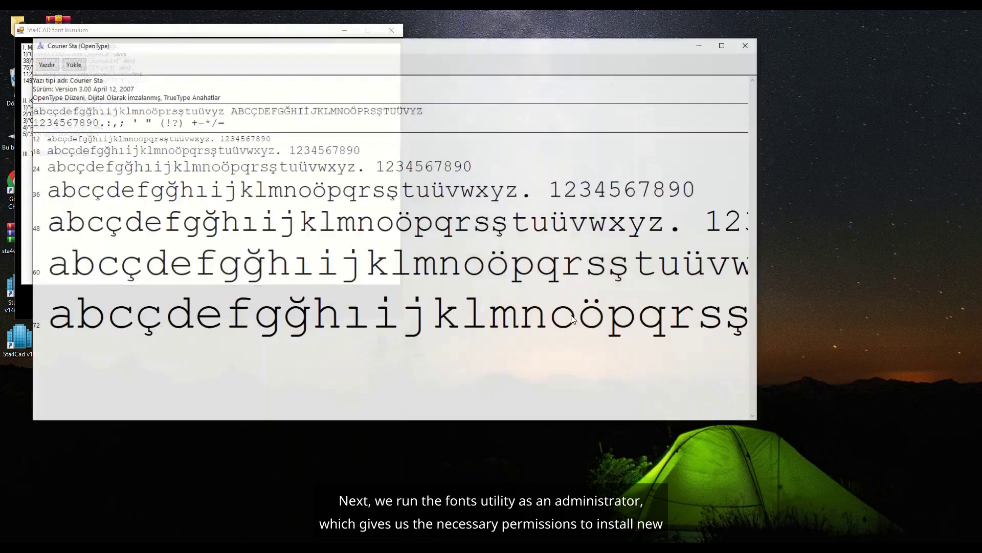
# Step: Install the Courier Sta, Courier Sta Kalın, STA Light and RomanSTA fonts from their previews, closing each preview
pyautogui.click(72, 65)
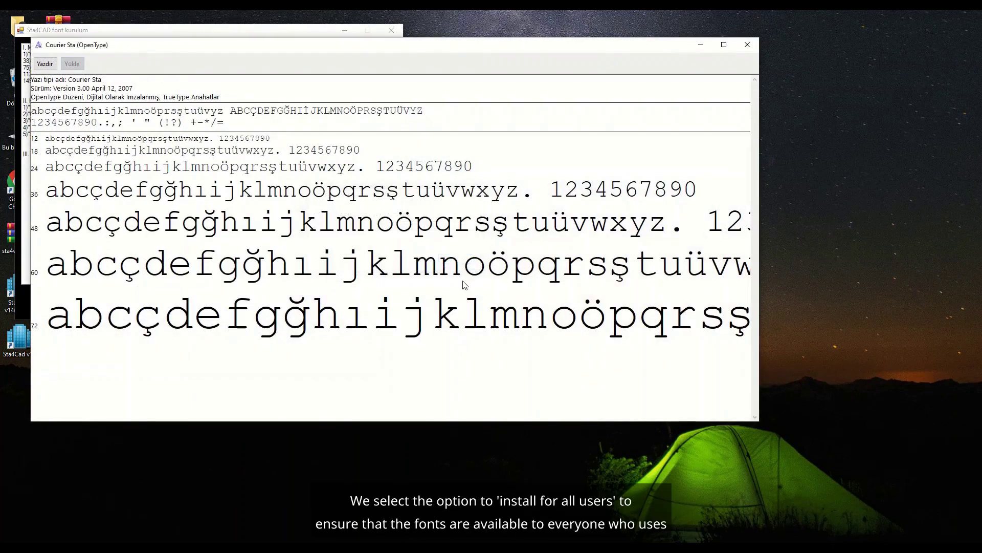
pyautogui.click(747, 44)
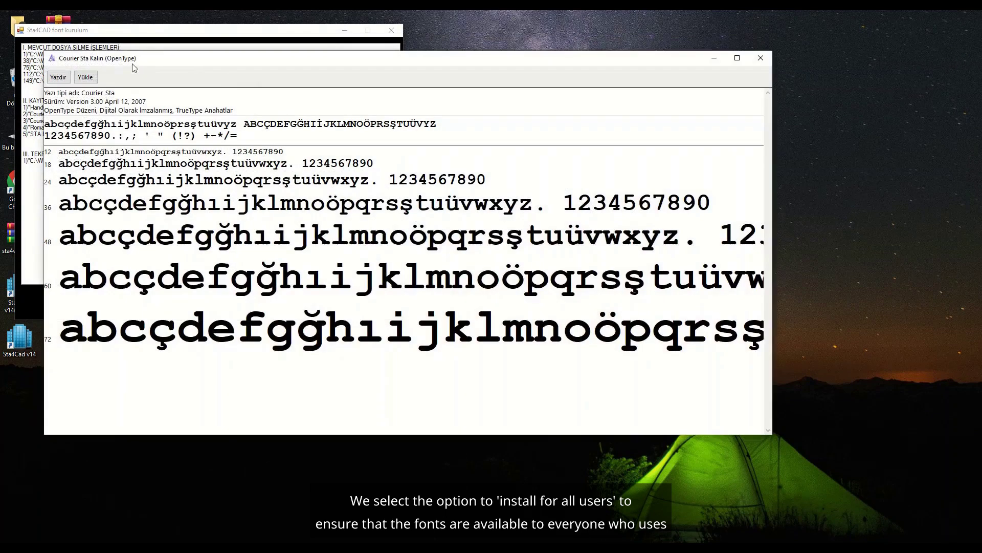
pyautogui.click(762, 57)
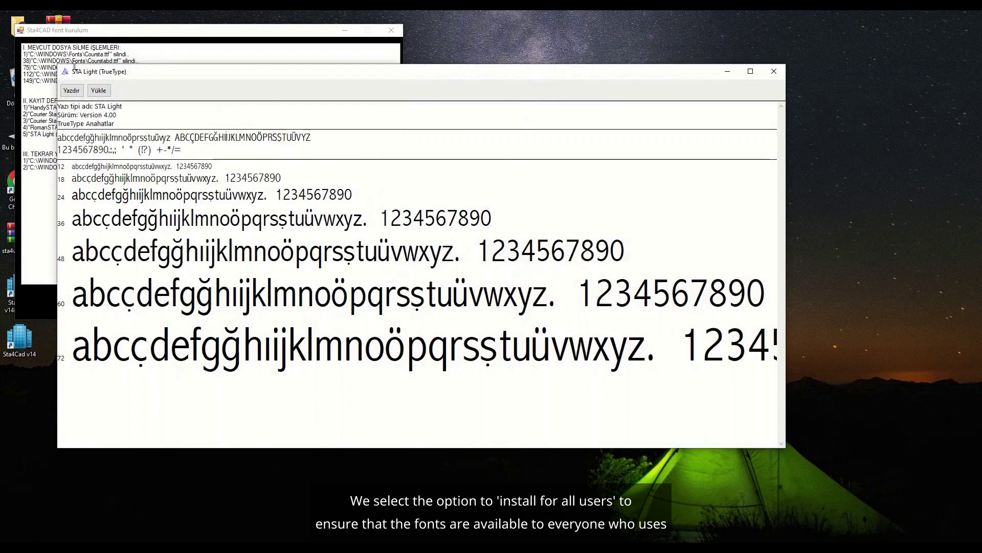
pyautogui.click(109, 91)
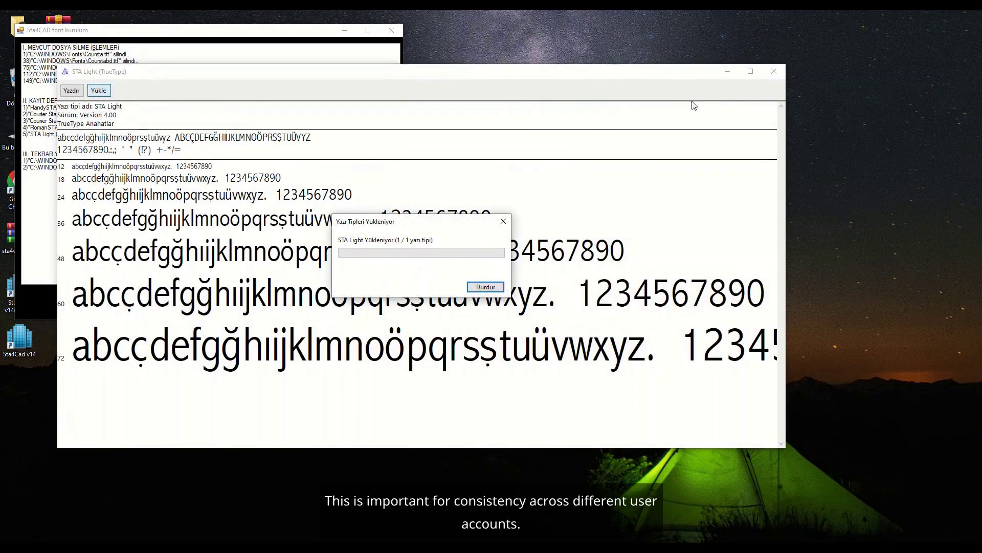
pyautogui.click(769, 75)
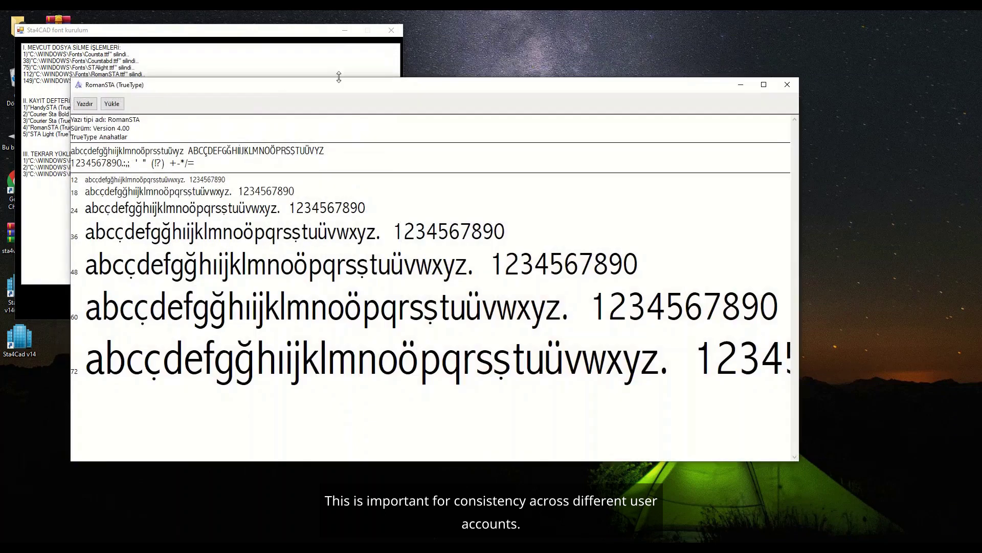
pyautogui.click(109, 105)
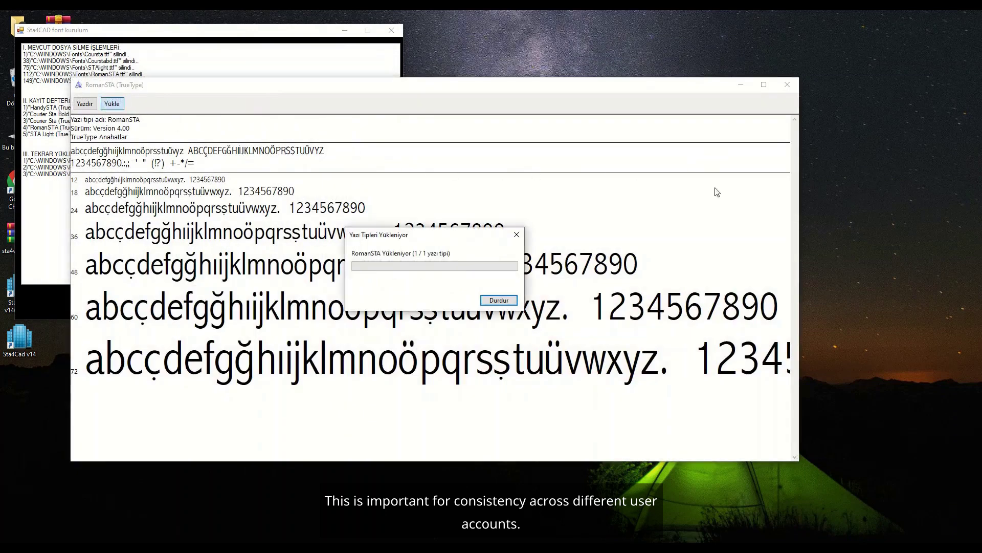
pyautogui.click(787, 84)
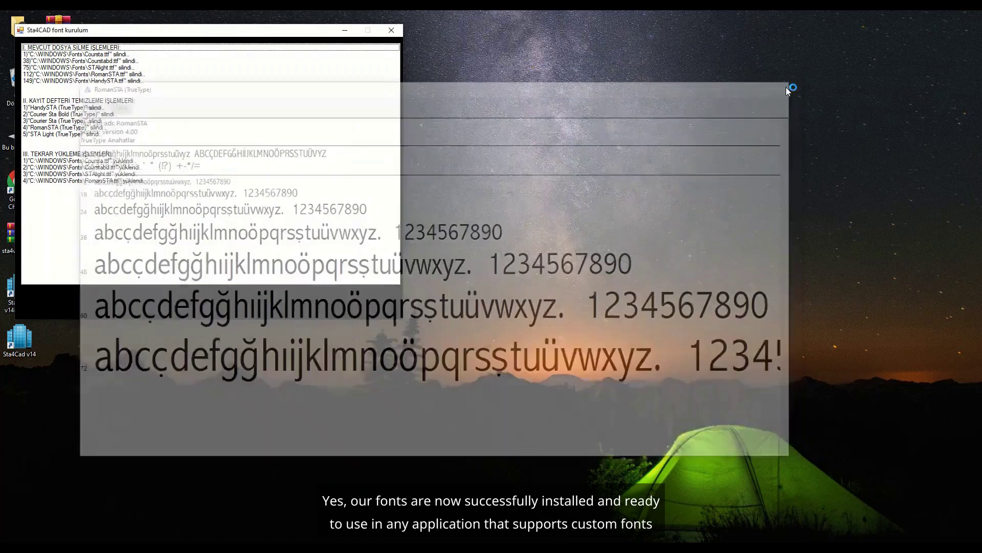
# Step: Install the HandySTA font from its preview, closing the preview and the completed Sta4CAD font installer
pyautogui.click(126, 117)
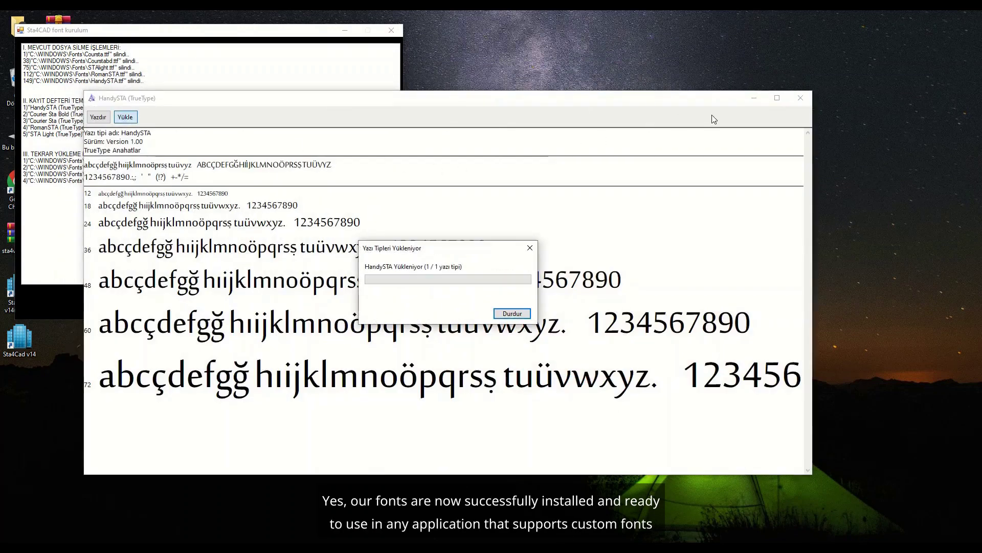
pyautogui.click(801, 99)
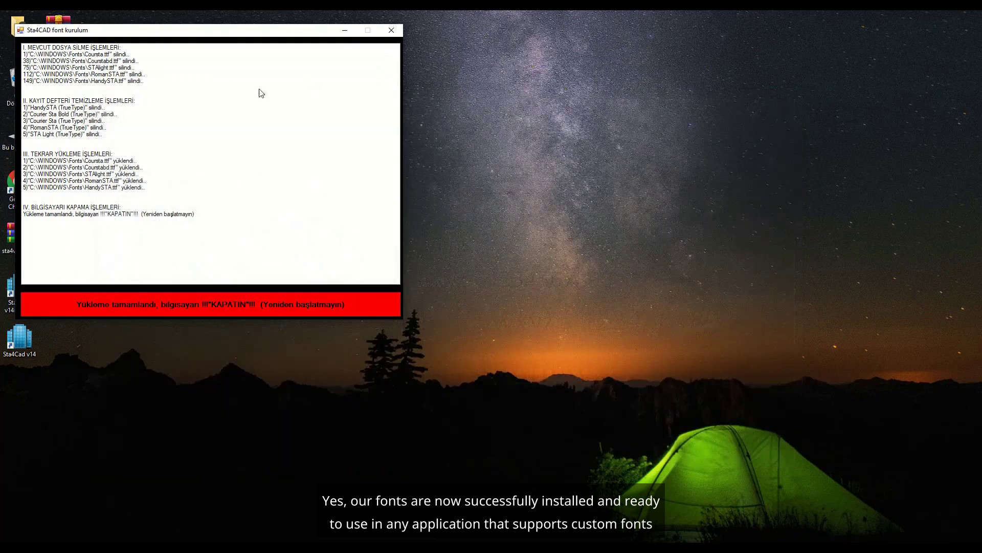
pyautogui.click(390, 31)
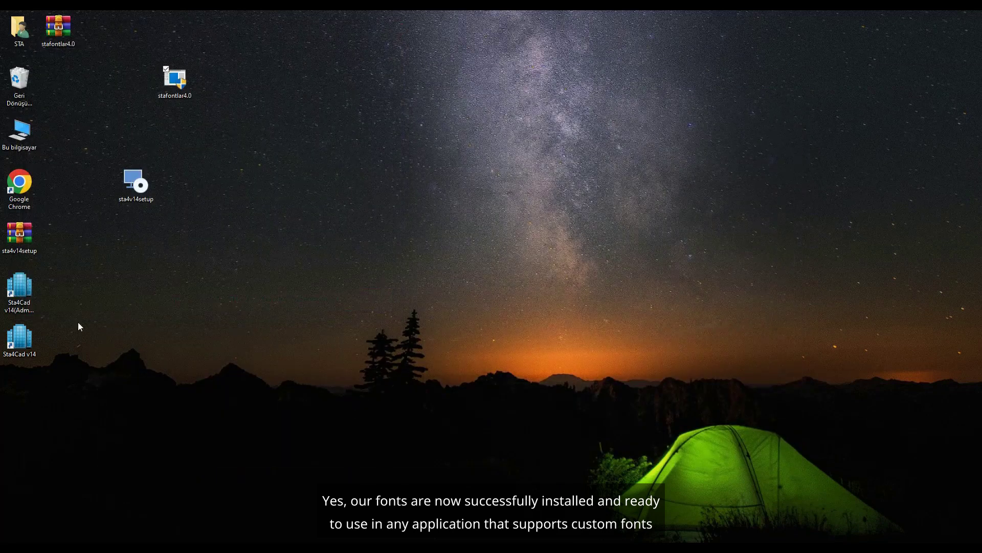
# Step: Launch Sta4Cad v14 in admin mode and confirm the .NET Framework update to download the Desktop Runtime 6.0.4 installer
pyautogui.doubleClick(31, 294)
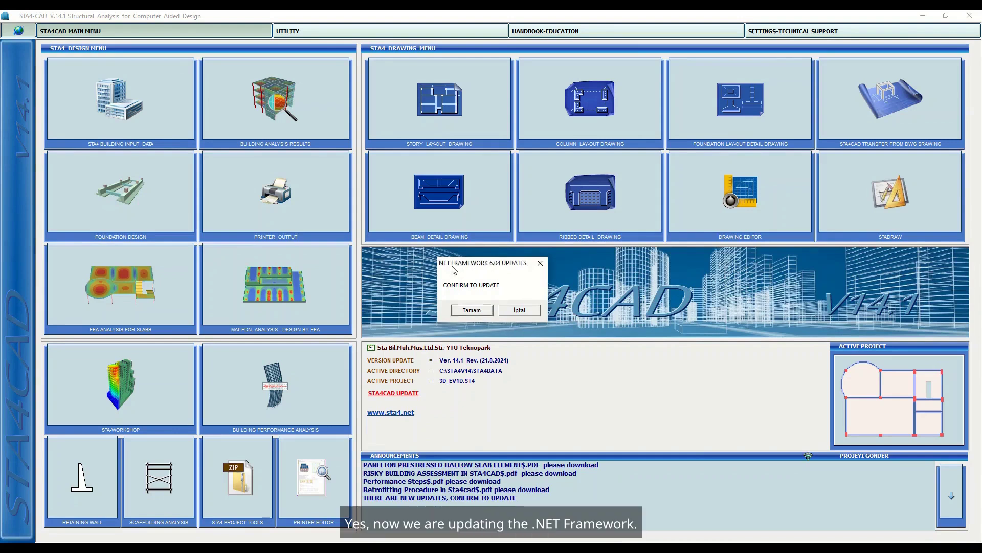
pyautogui.click(478, 313)
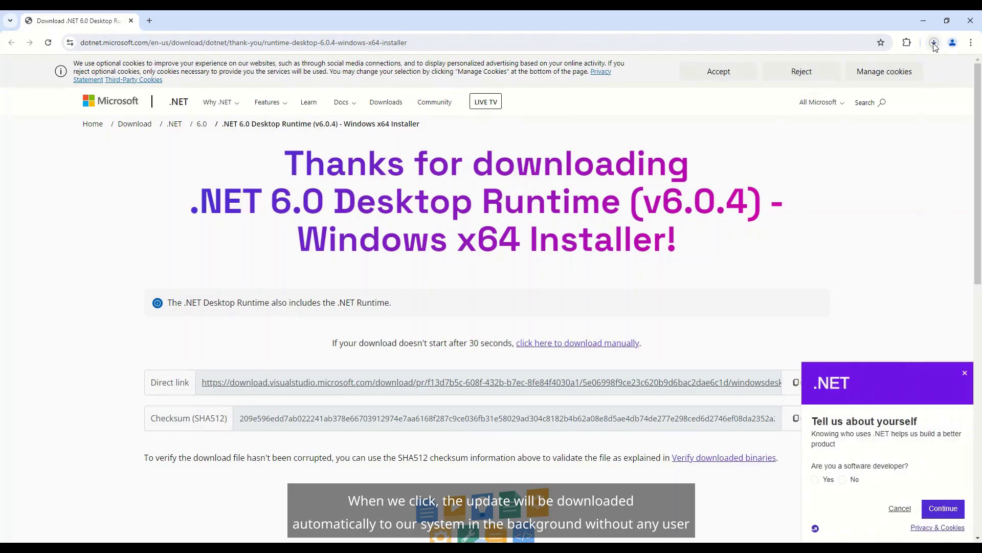
pyautogui.click(935, 43)
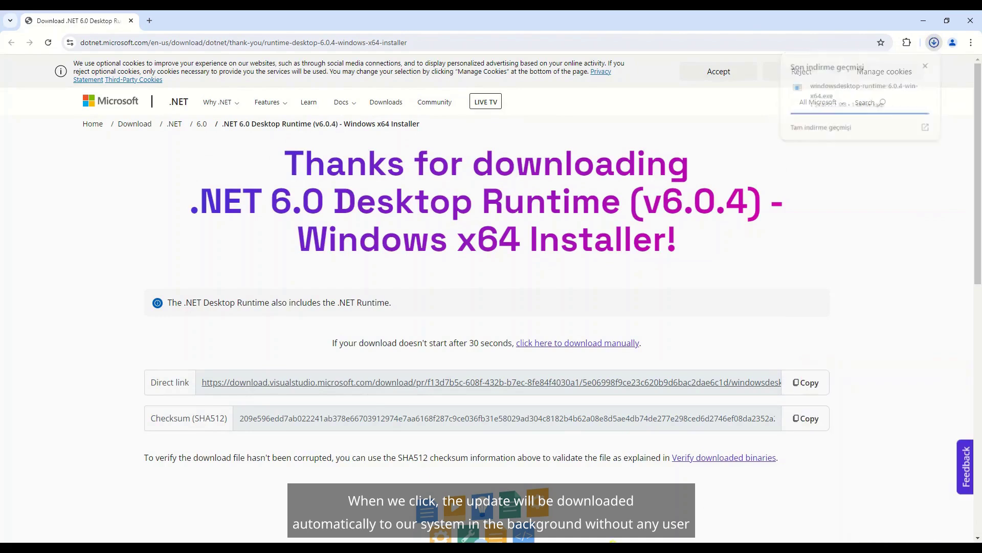
pyautogui.click(935, 43)
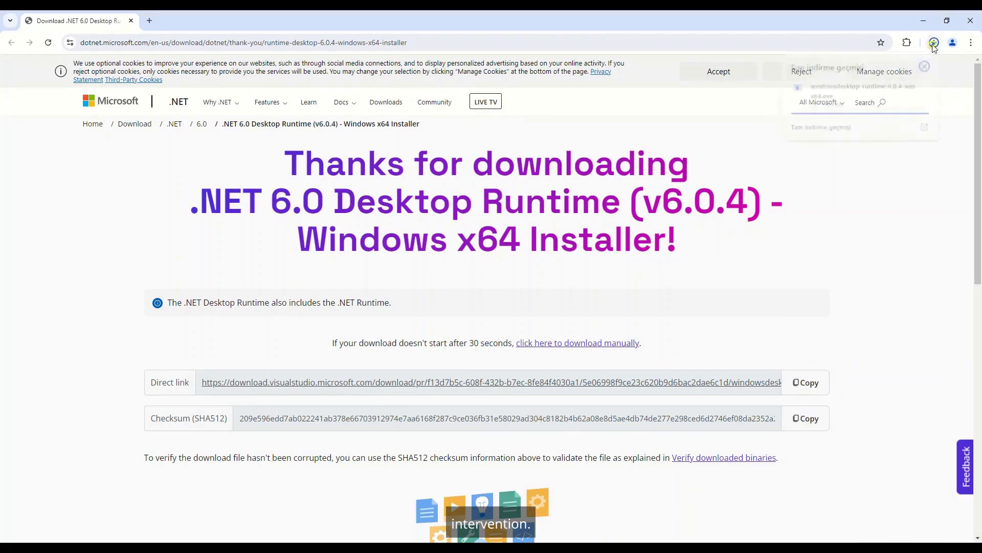
# Step: Run the downloaded Windows Desktop Runtime 6.0.4 (x64) installer, complete the installation, and minimize the browser
pyautogui.click(859, 104)
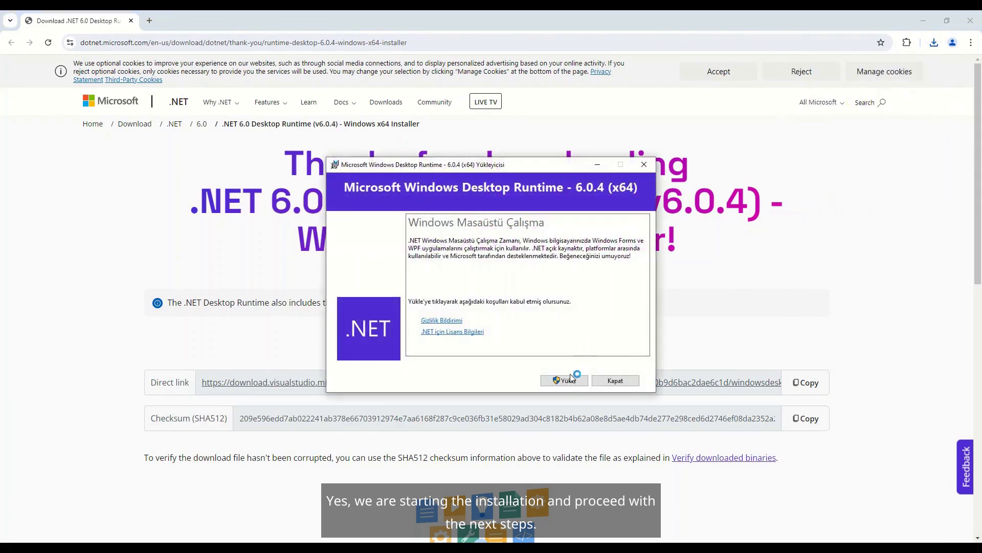
pyautogui.click(569, 380)
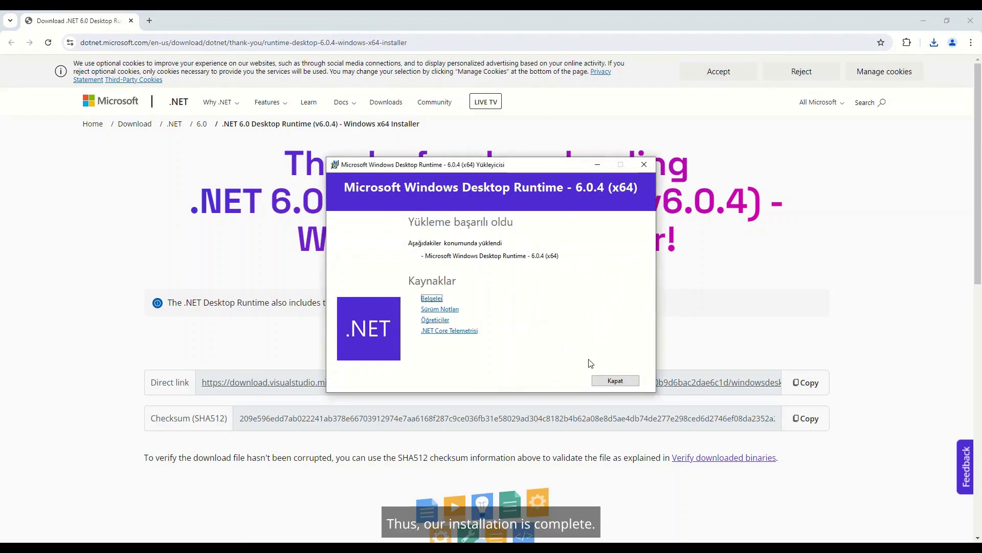
pyautogui.click(615, 381)
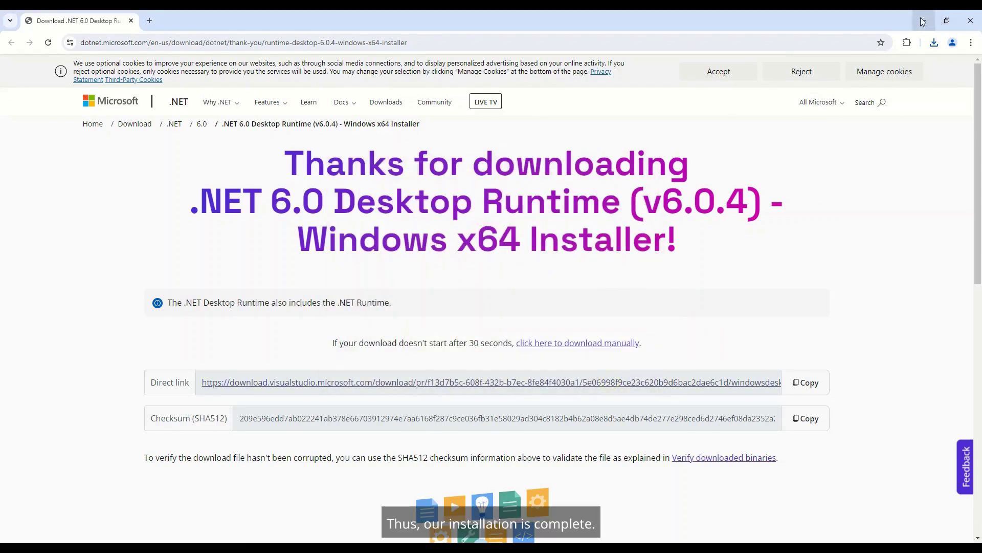
pyautogui.click(922, 21)
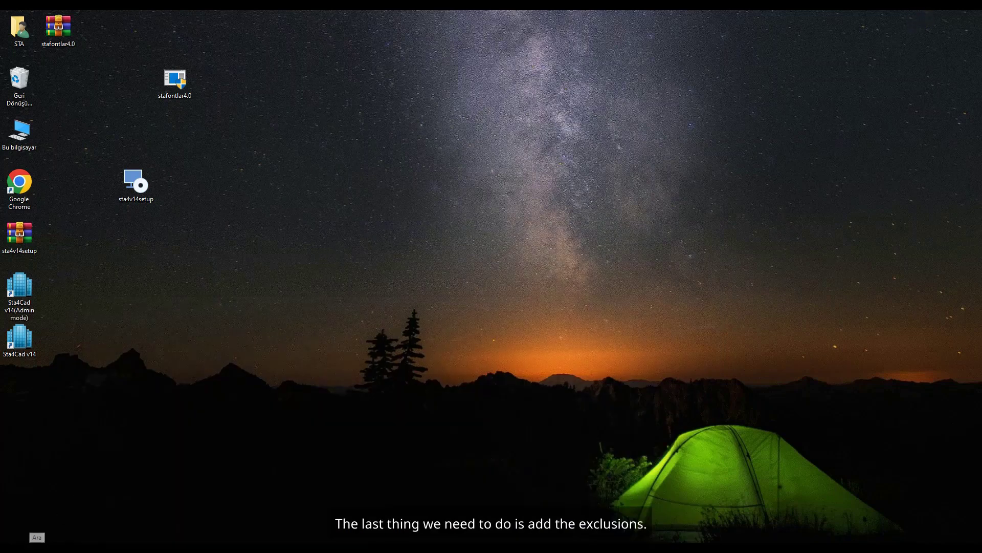
# Step: Find Virüs ve tehdit koruması in Windows, open its protection settings, and go to the exclusions (Dışlamalar) section
pyautogui.click(37, 549)
pyautogui.write('virüs')
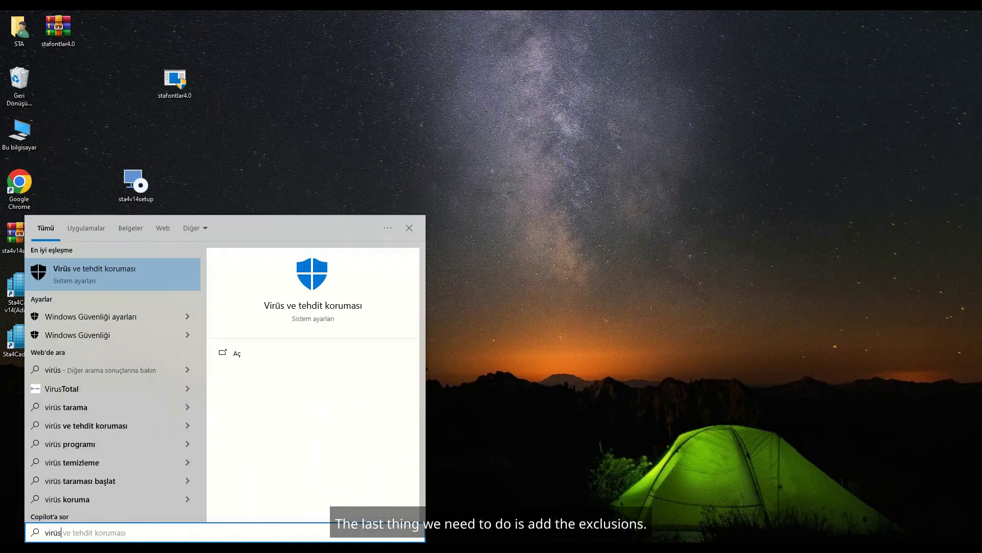
pyautogui.click(95, 268)
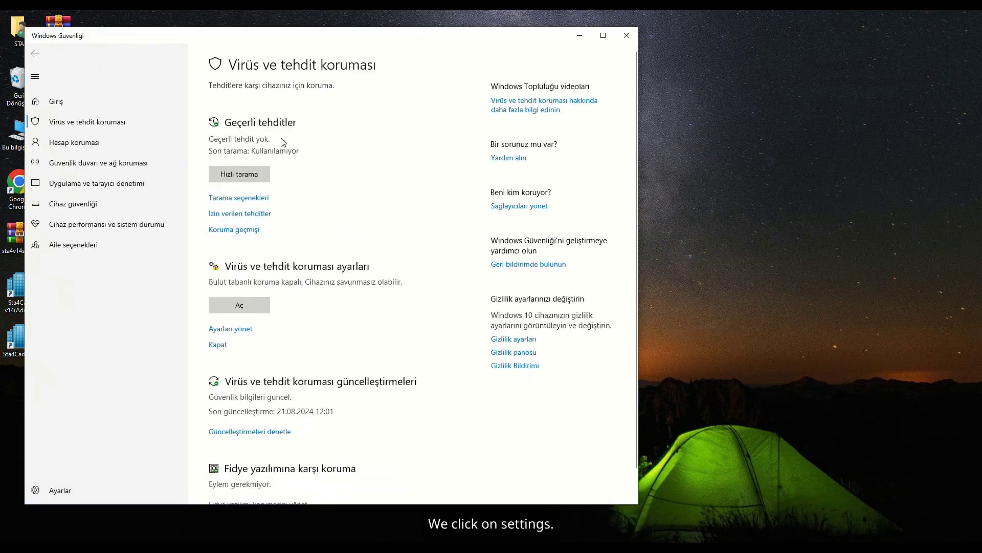
pyautogui.scroll(-1, 251, 244)
pyautogui.click(246, 299)
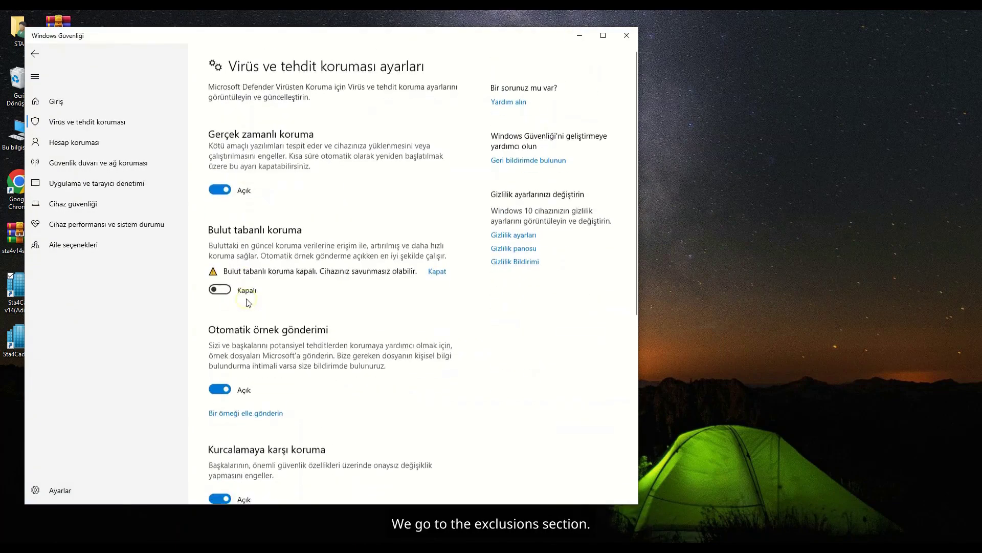
pyautogui.scroll(-5, 290, 304)
pyautogui.click(245, 381)
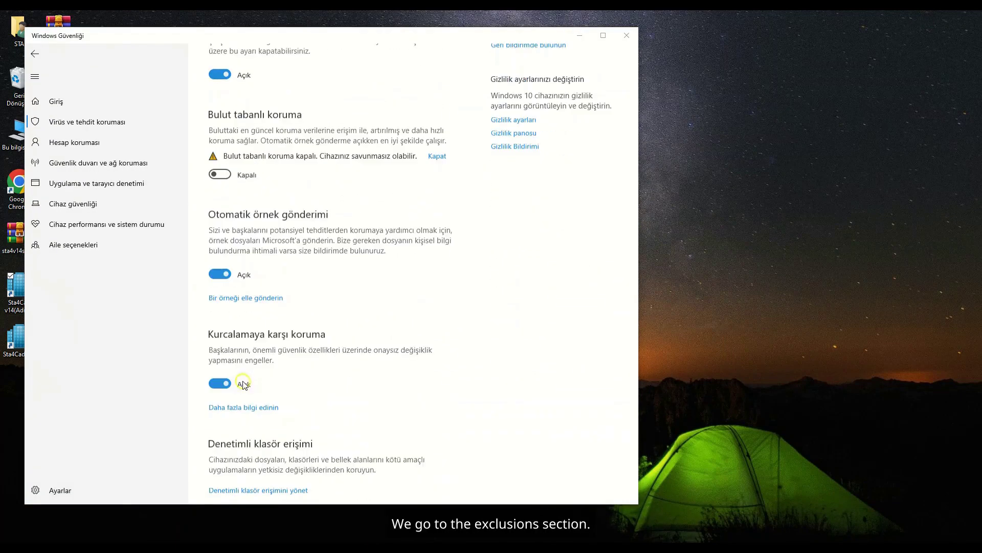
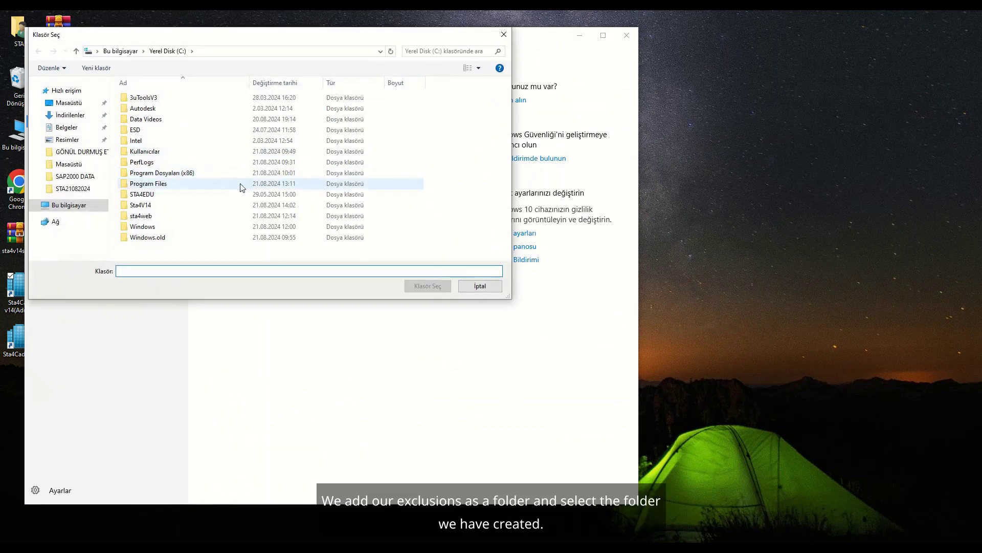
# Step: Add the C:\Sta4V14 folder as an antivirus exclusion and close Windows Security
pyautogui.click(165, 205)
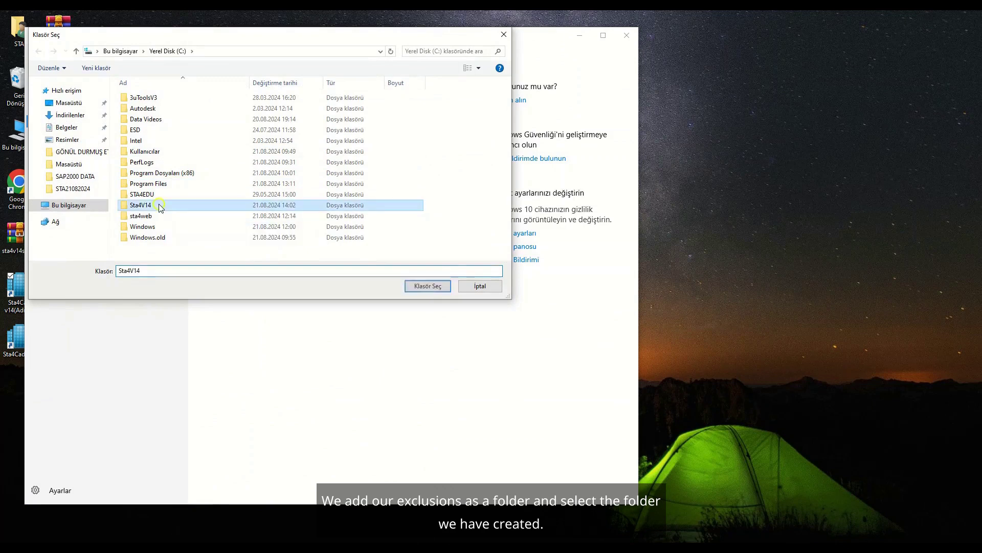
pyautogui.click(428, 286)
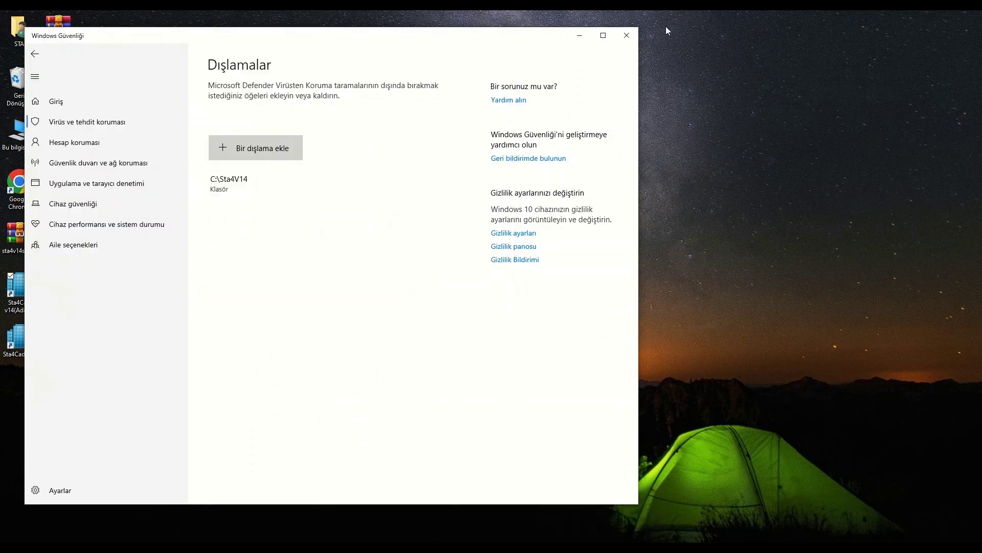
pyautogui.click(625, 36)
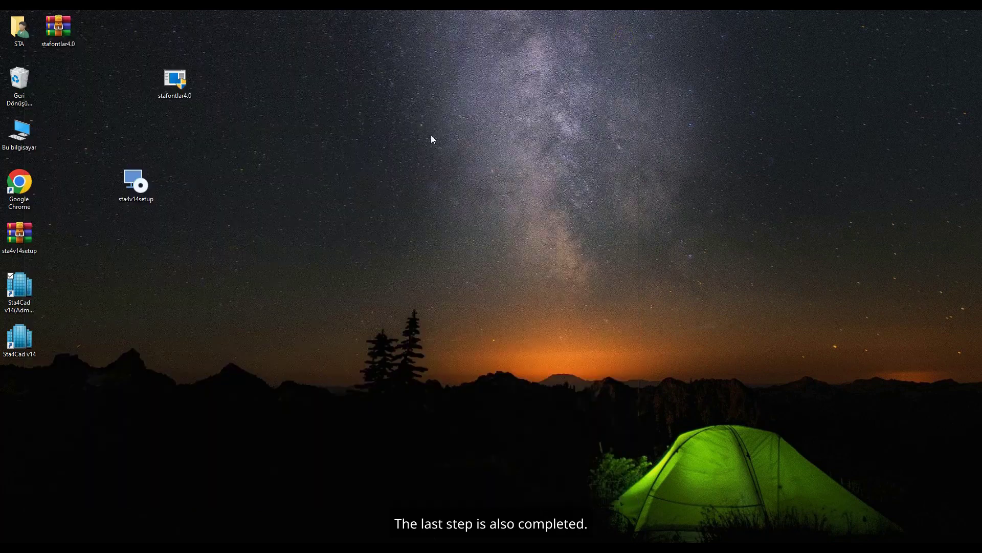
# Step: Launch Sta4Cad v14 in admin mode, run STA Checkup from the technical support settings, close its report, and return to the main menu
pyautogui.doubleClick(33, 293)
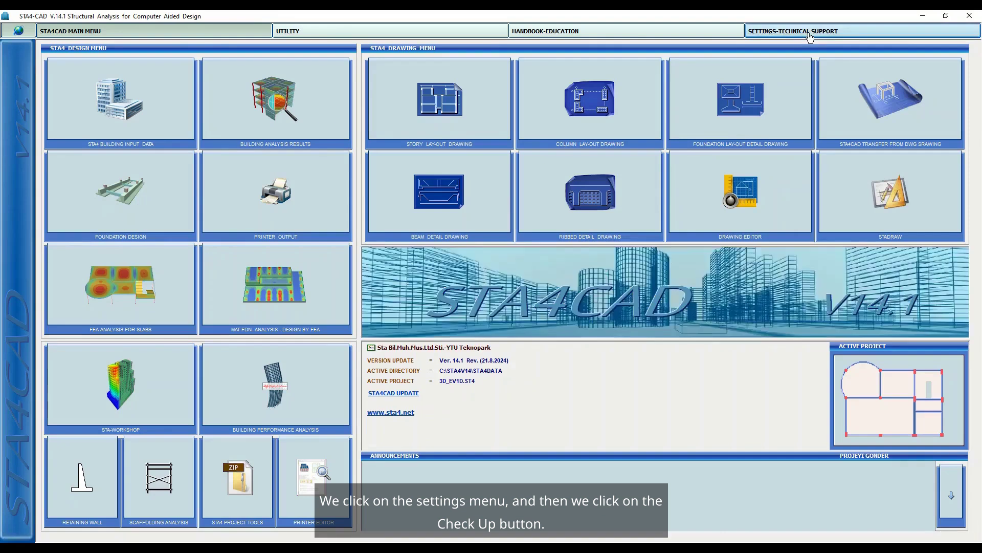
pyautogui.click(809, 35)
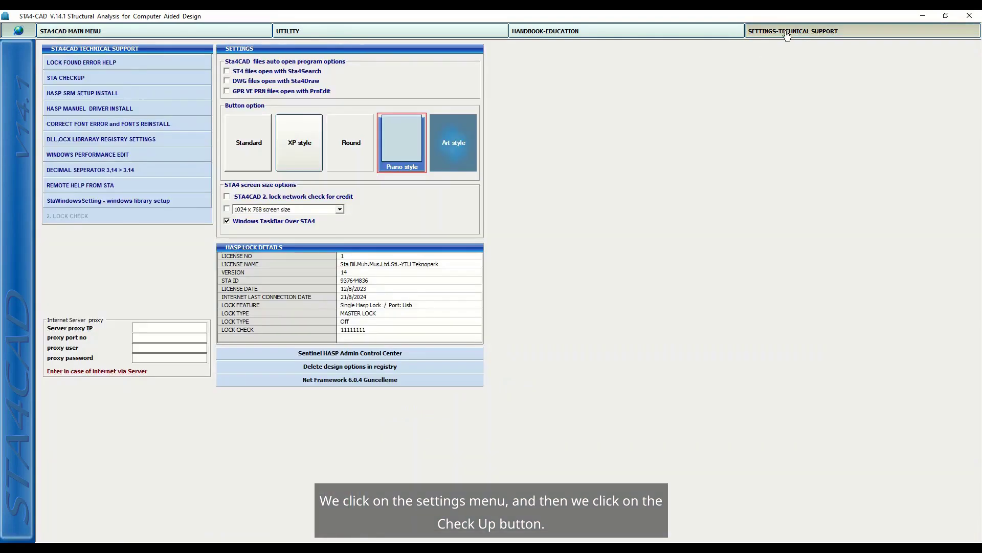
pyautogui.click(109, 81)
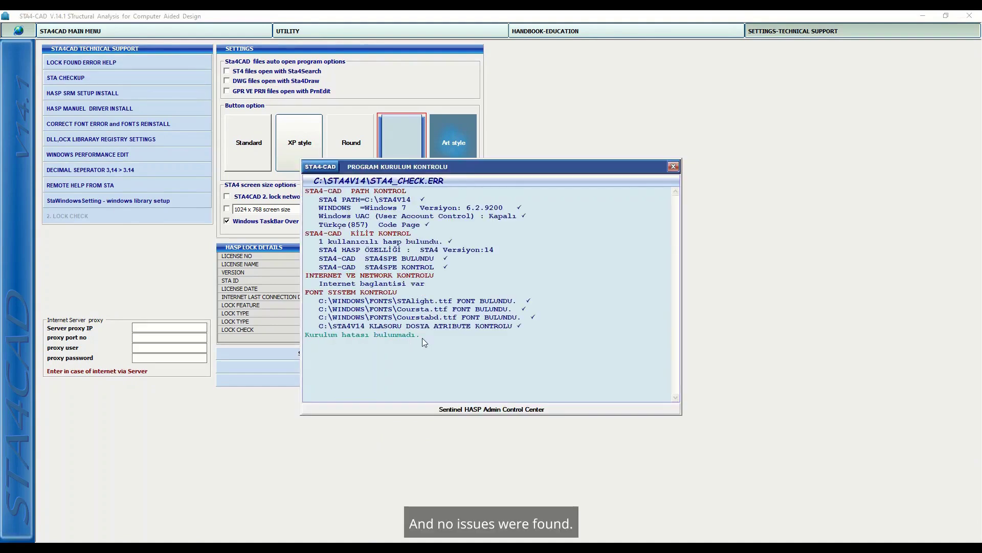
pyautogui.click(674, 167)
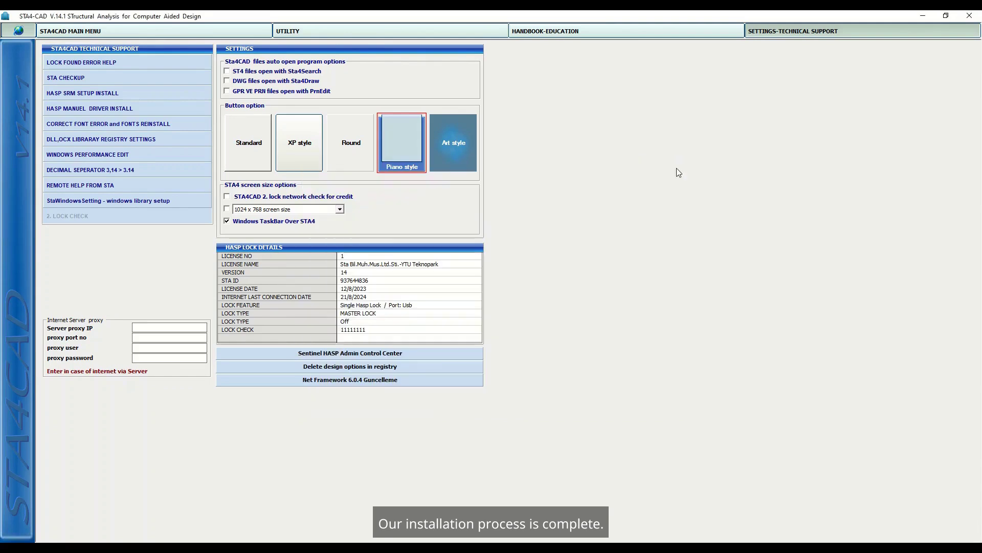
pyautogui.click(254, 34)
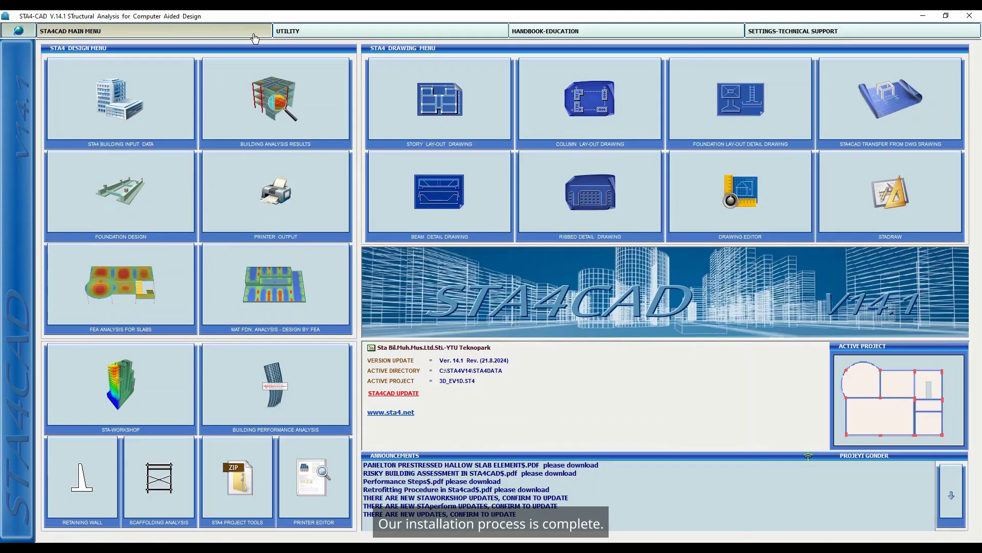